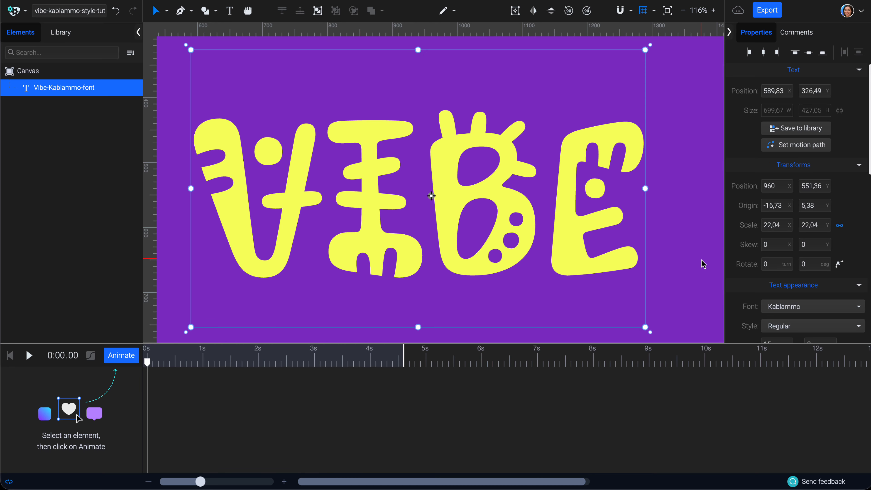
Center the VIBE text's origin and align the text to the horizontal and vertical center of the canvas.
left_click(515, 10)
left_click(763, 52)
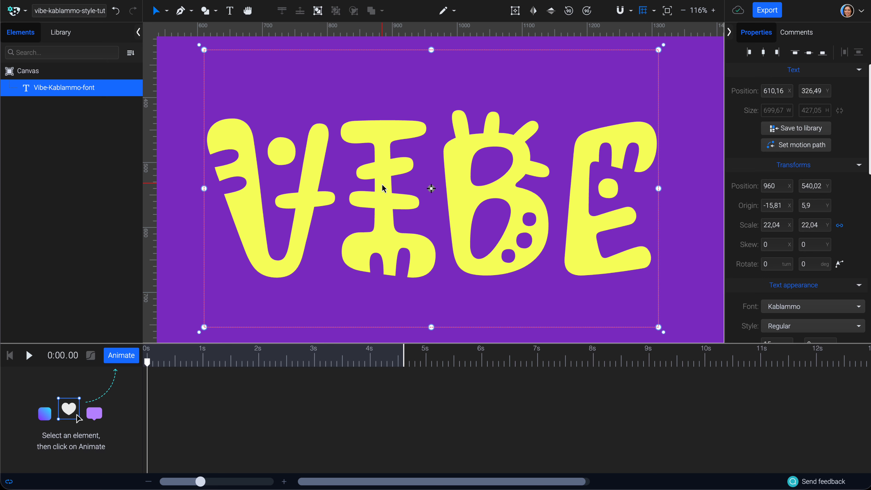
Convert the VIBE text to a path and center the origin of the Tspan path inside the resulting group.
right_click(565, 100)
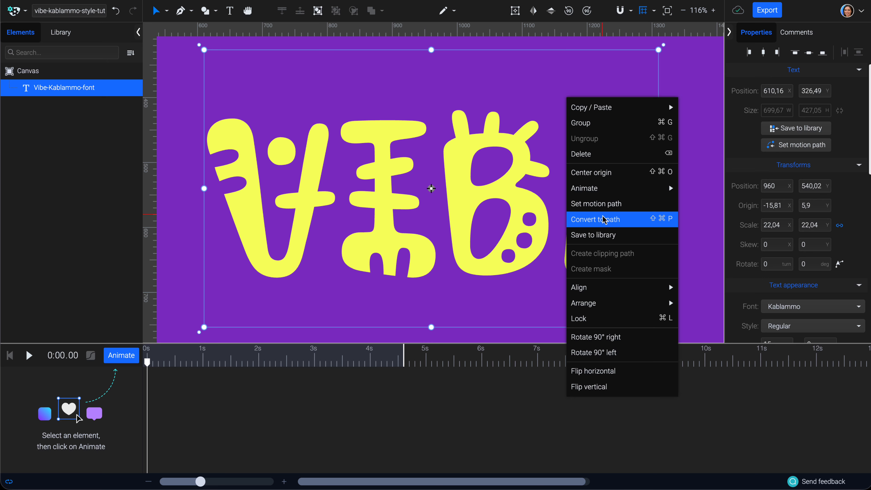
left_click(620, 225)
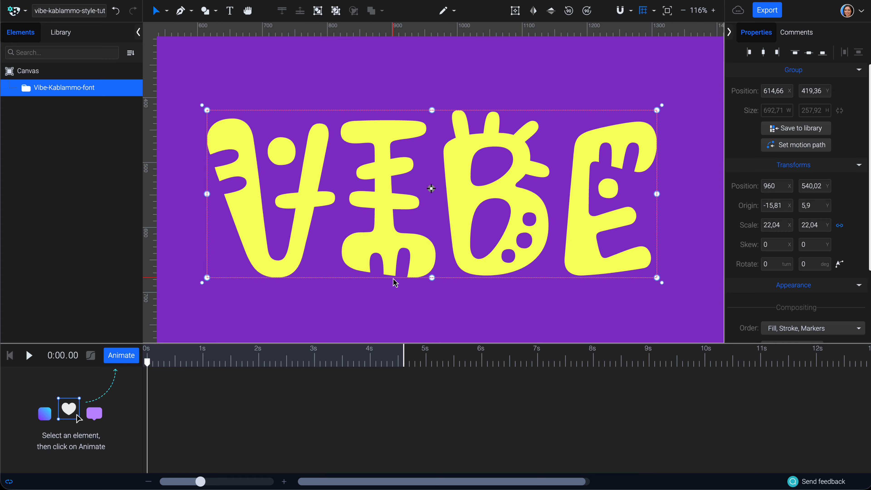
left_click(30, 90)
left_click(79, 110)
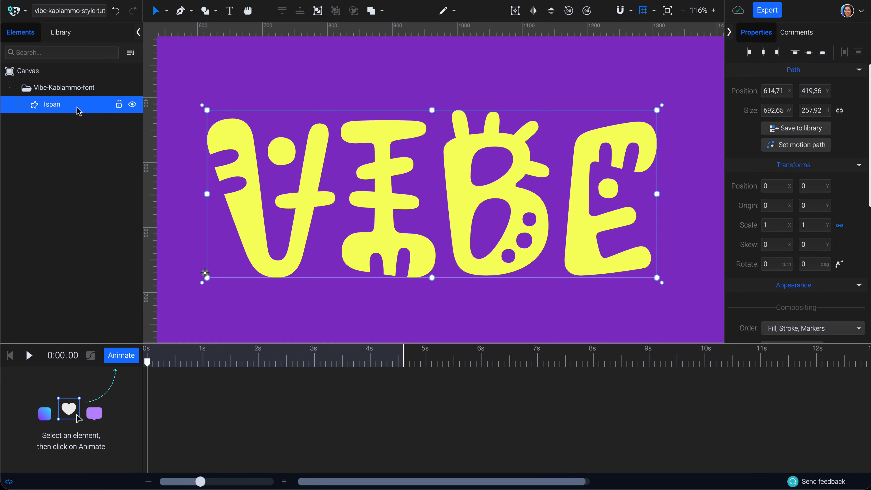
left_click(515, 10)
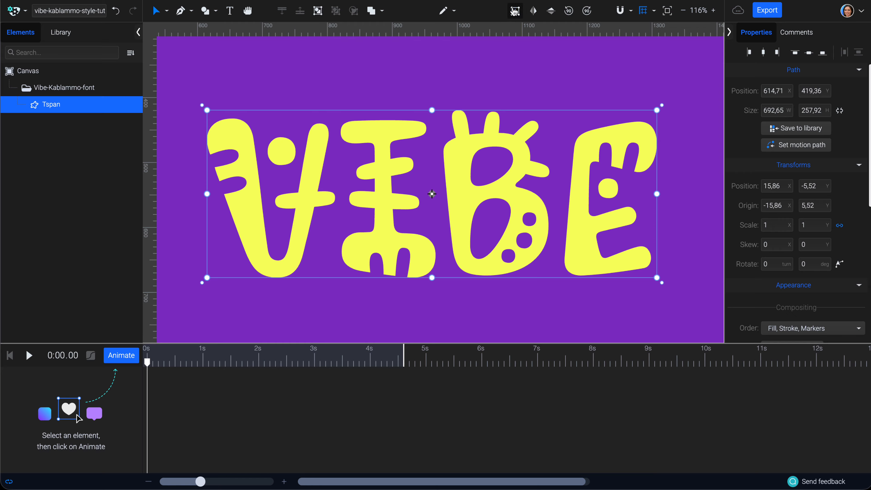
Examine the nodes of the Tspan path up close with the Node tool.
left_click(167, 11)
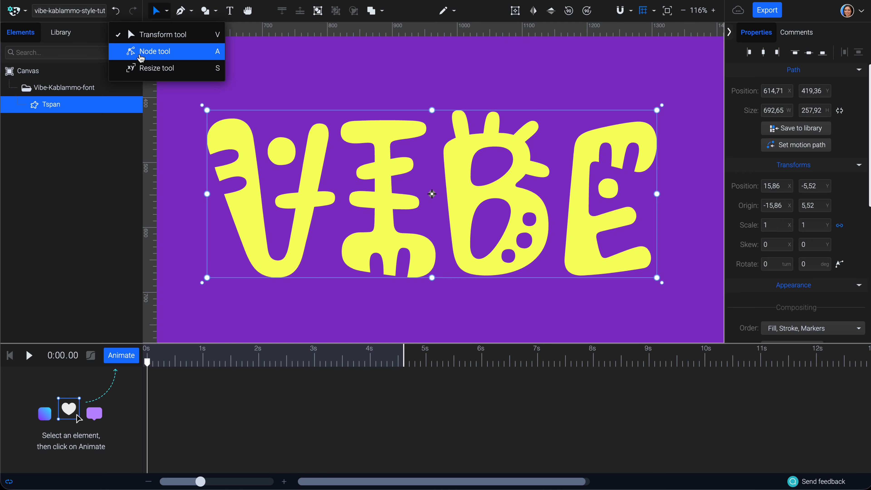
left_click(188, 55)
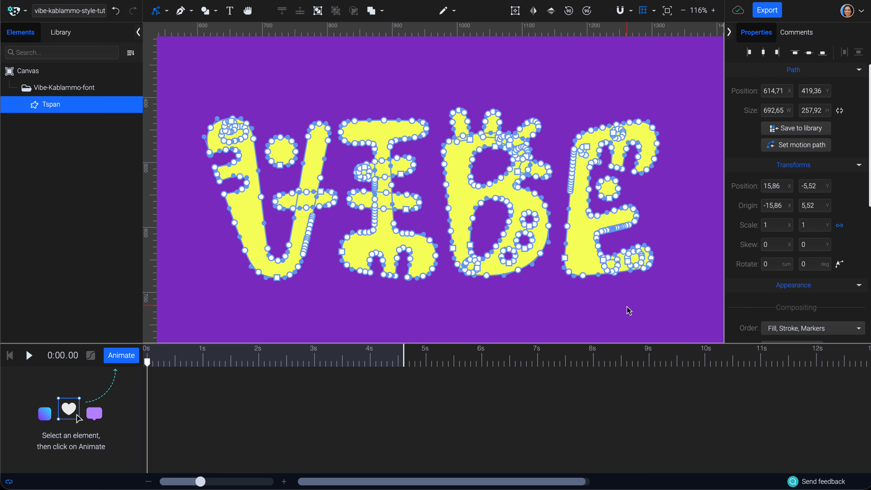
scroll(193, 136, "up", 5)
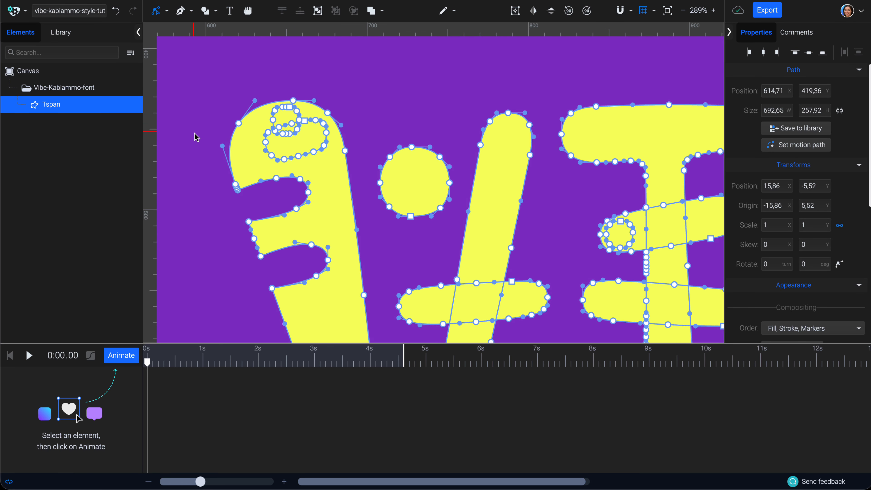
scroll(195, 139, "down", 3)
scroll(195, 140, "down", 3)
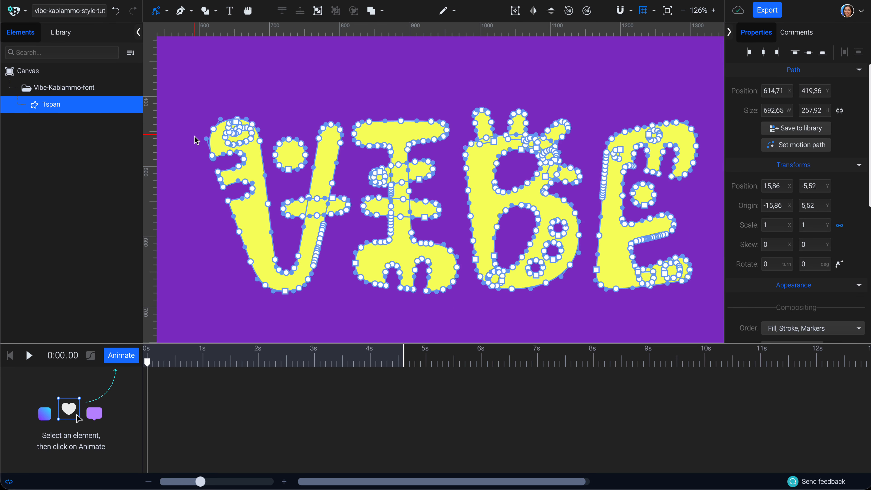
Rename the Tspan path to original-path.
double_click(58, 107)
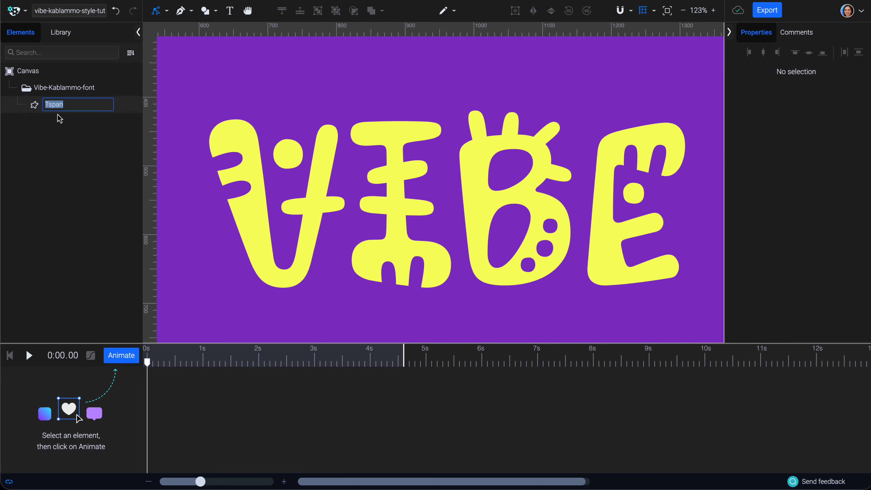
type("original-pa")
type("th")
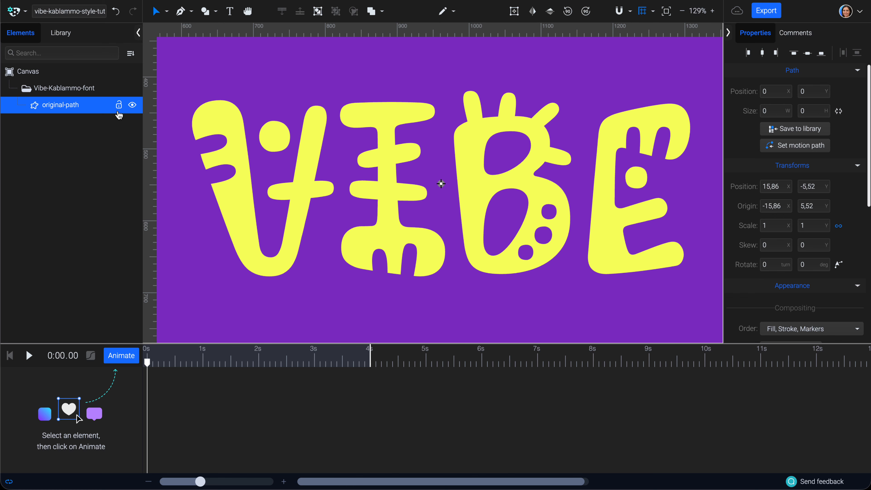
Duplicate original-path as an unlocked path named V and hide the locked original.
key("ctrl+d")
left_click(132, 121)
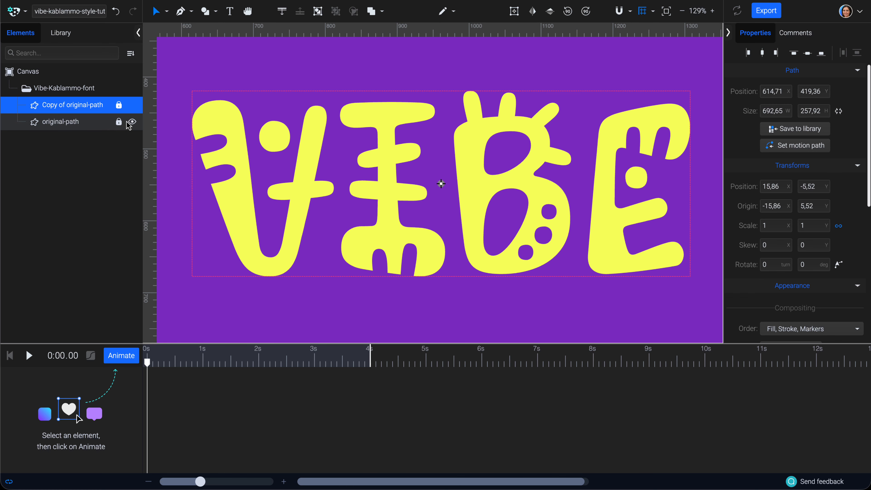
double_click(72, 105)
type("V")
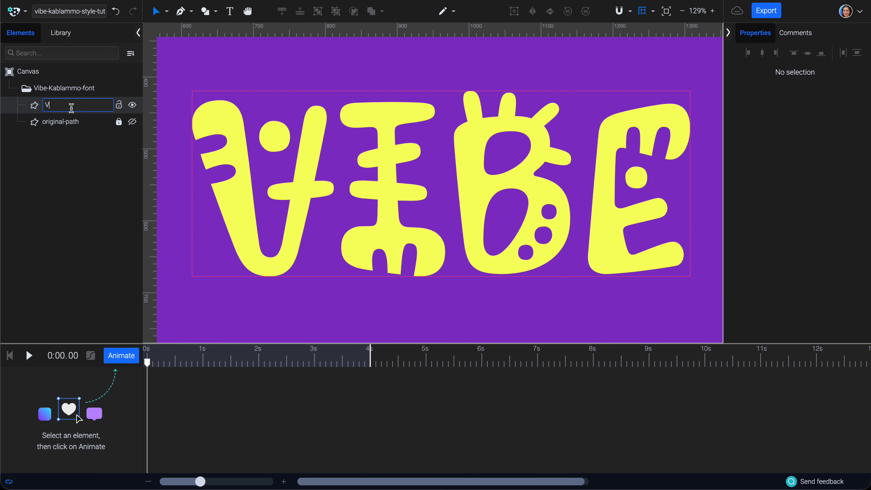
key("Return")
Duplicate the V path three times.
left_click(79, 111)
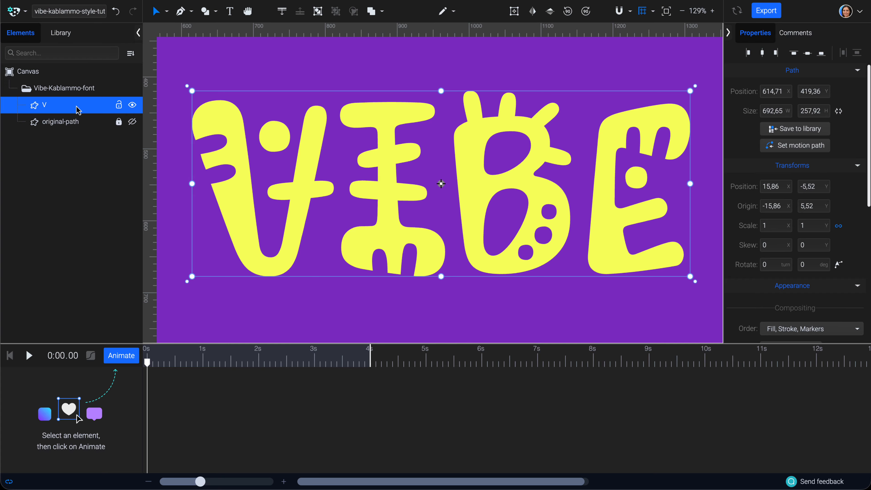
key("ctrl+d")
key("ctrl+d")
key("ctrl+d")
Rename the three copies of V, from the lowest upward, to I, B and E.
double_click(71, 135)
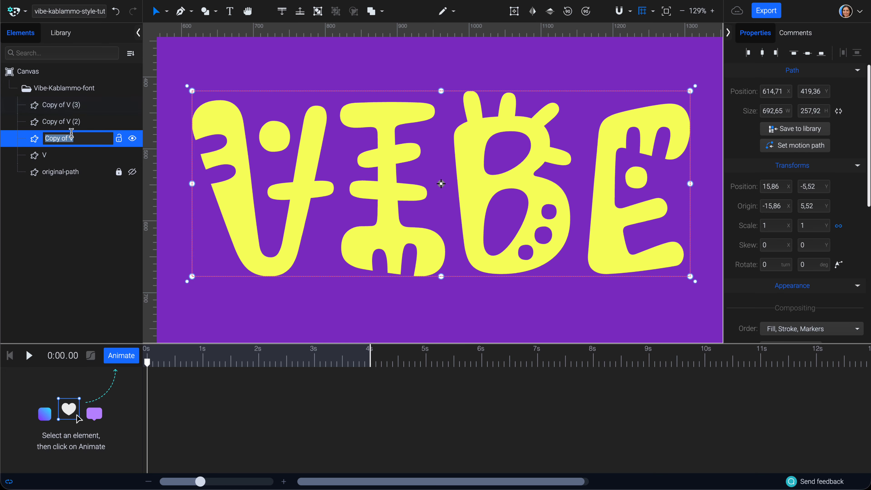
type("I")
key("Return")
double_click(70, 122)
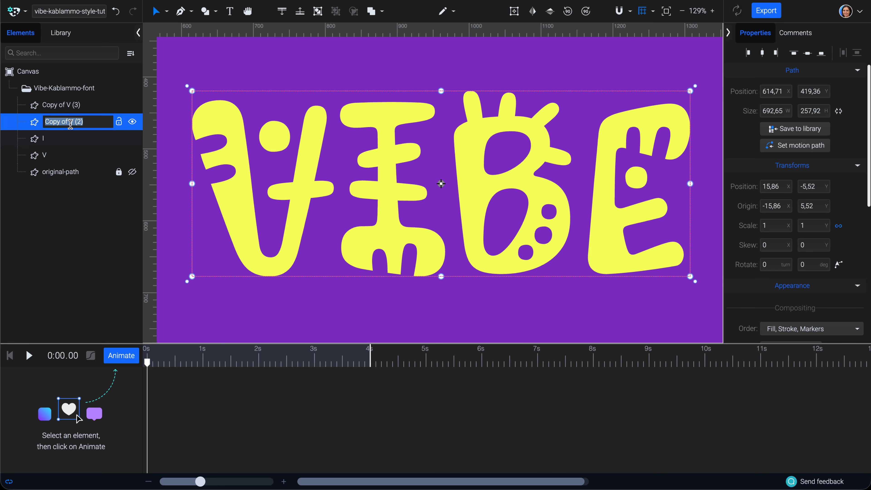
type("B")
key("Return")
double_click(71, 106)
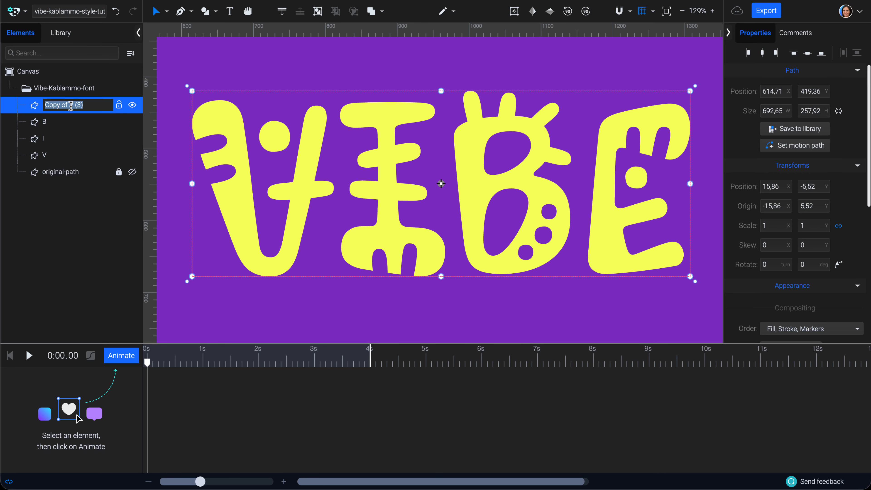
type("E")
key("Return")
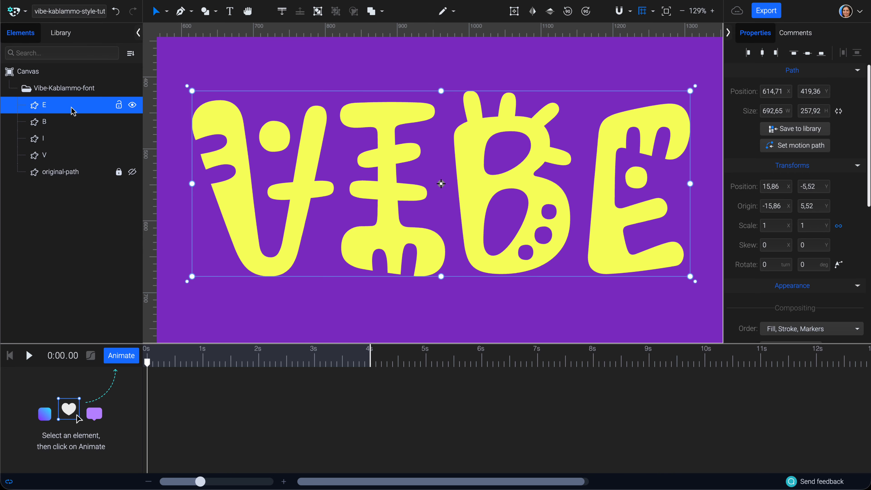
Hide the I, B and E paths together.
left_click(101, 142)
left_click(77, 108, "shift")
key("ctrl+shift+h")
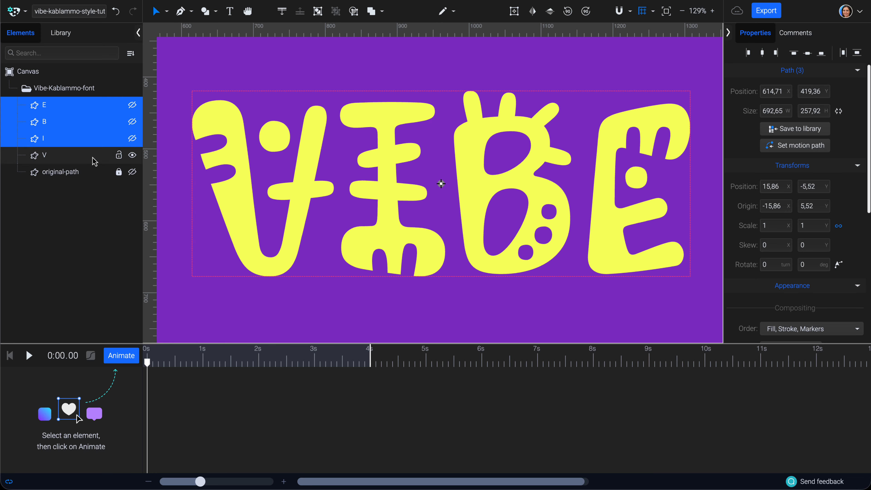
Delete all nodes of the letters I, B and E from the V path with the Node tool.
left_click(92, 158)
key("n")
left_click_drag(339, 67, 679, 300)
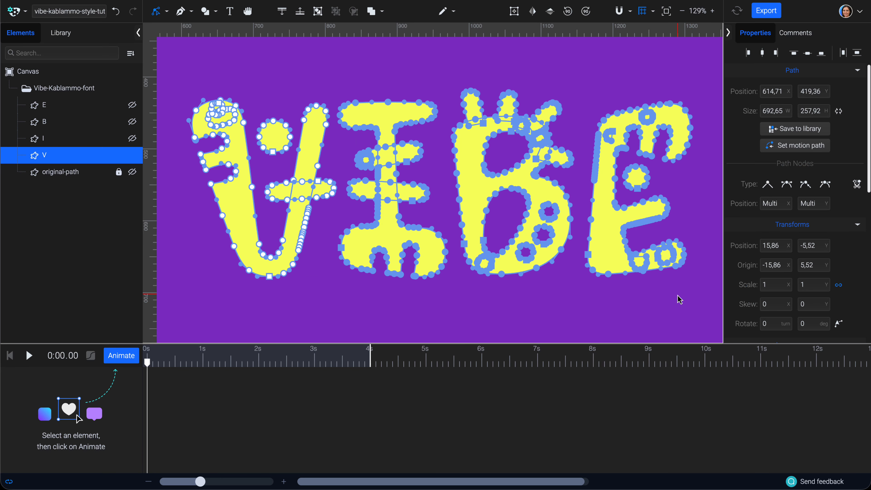
right_click(397, 177)
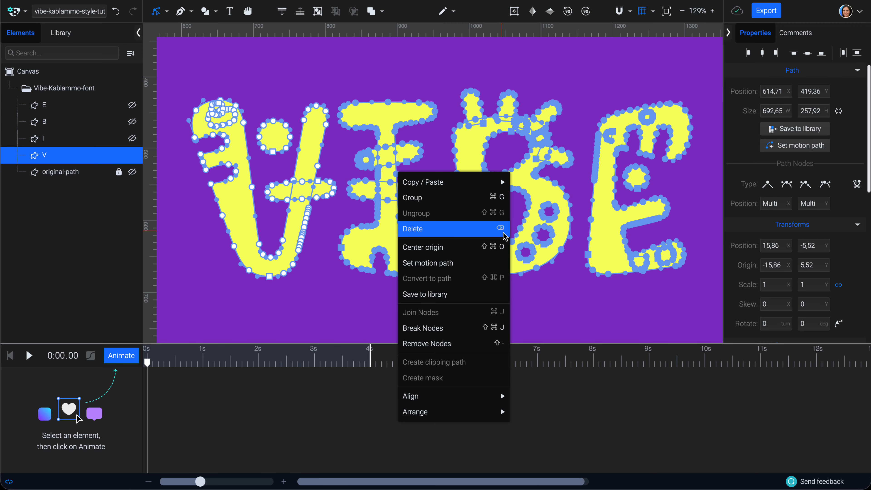
left_click(446, 229)
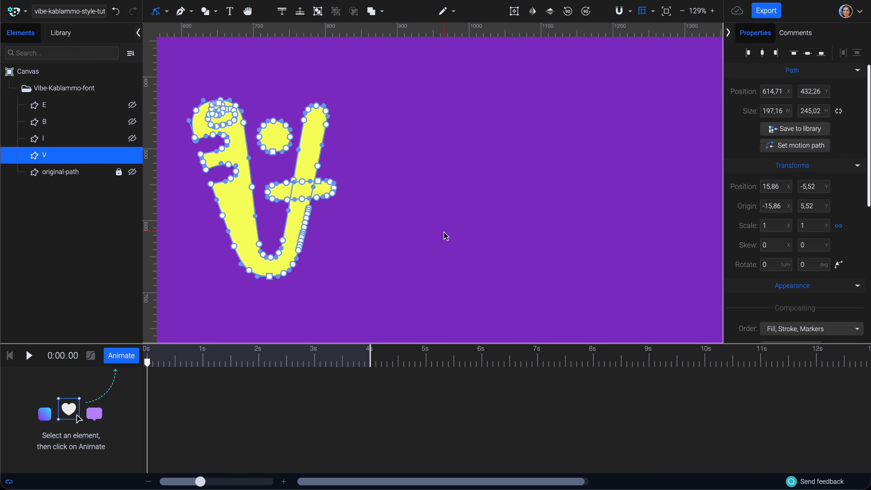
Hide the V path, show the I path and select all nodes of the letter V in it.
left_click(132, 154)
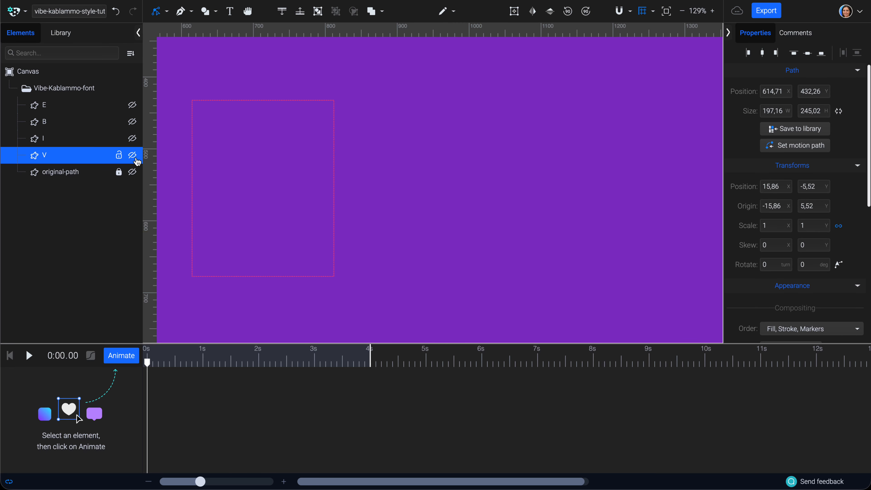
left_click(133, 141)
left_click(48, 144)
left_click_drag(179, 70, 334, 297)
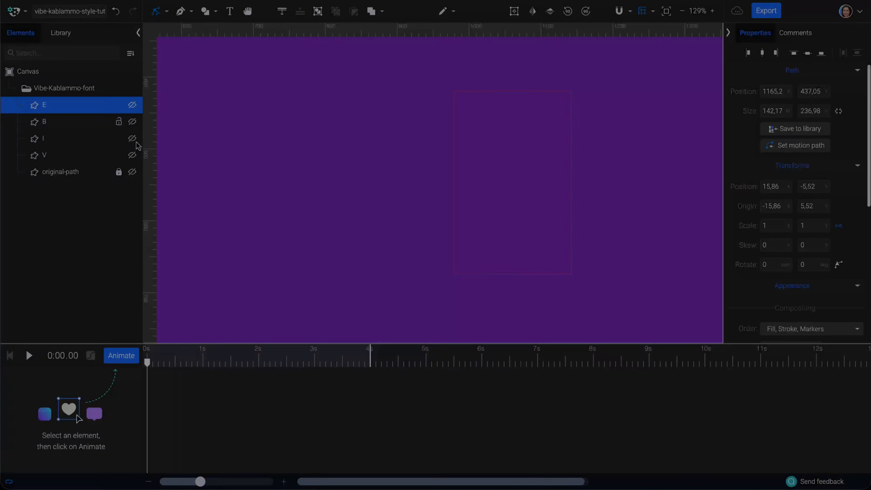
Show the V, I, B and E paths again.
left_click(132, 155)
left_click(132, 139)
left_click(132, 122)
left_click(132, 105)
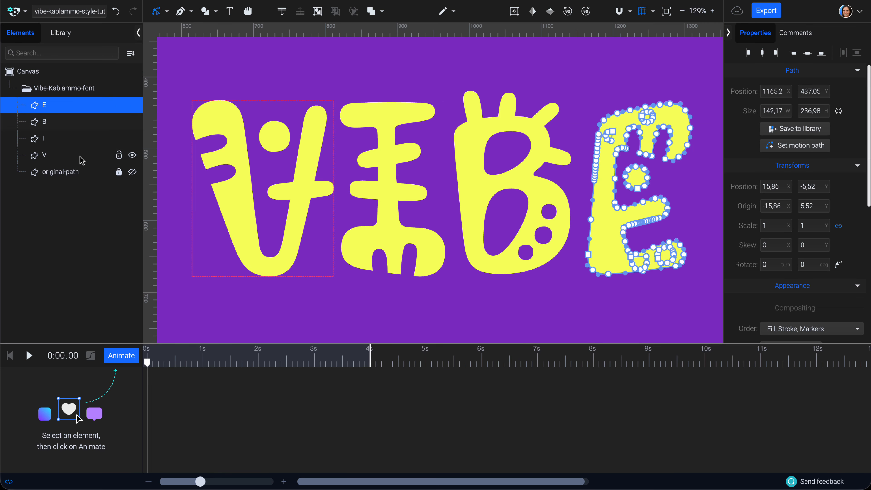
Center the origin of each of the V, I, B and E paths using the Transform tool.
left_click(78, 158)
key("v")
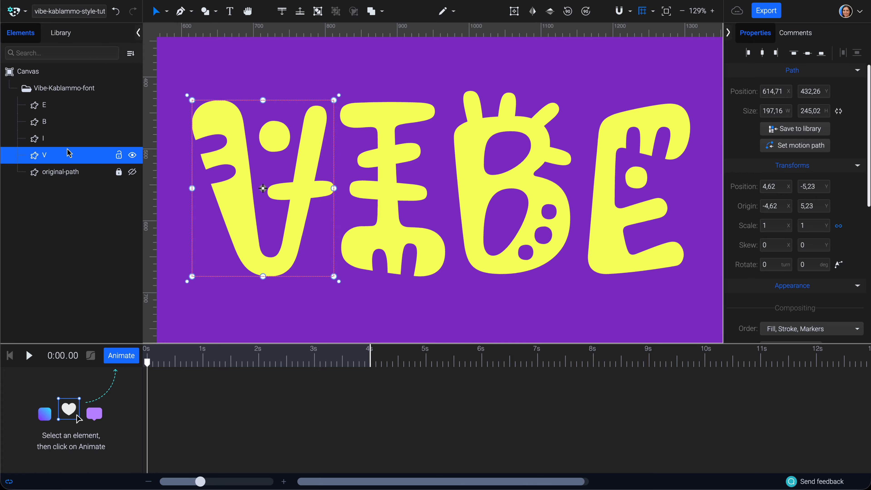
left_click(68, 138)
left_click(68, 121)
left_click(68, 104)
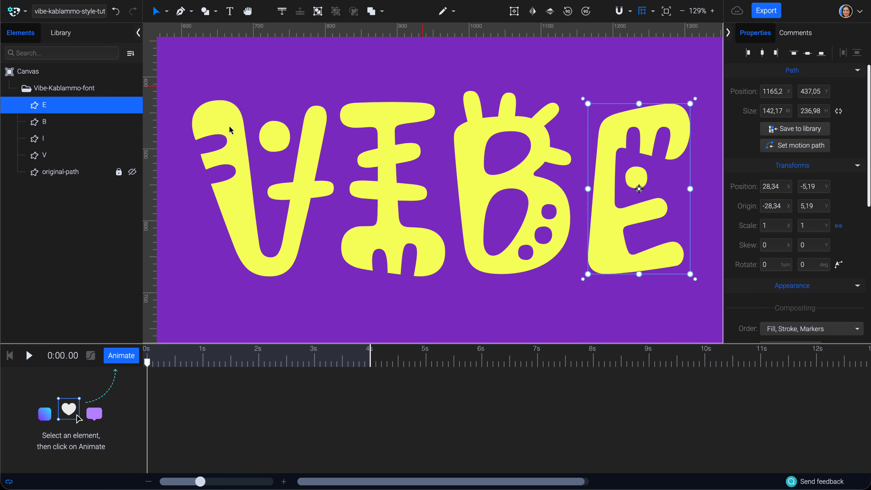
Group the V path on its own and name the group V.
left_click(67, 155)
right_click(67, 156)
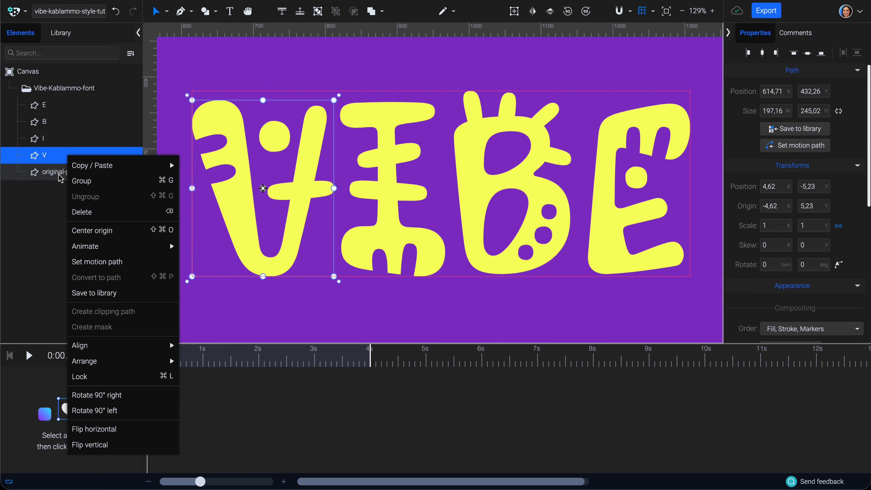
left_click(165, 181)
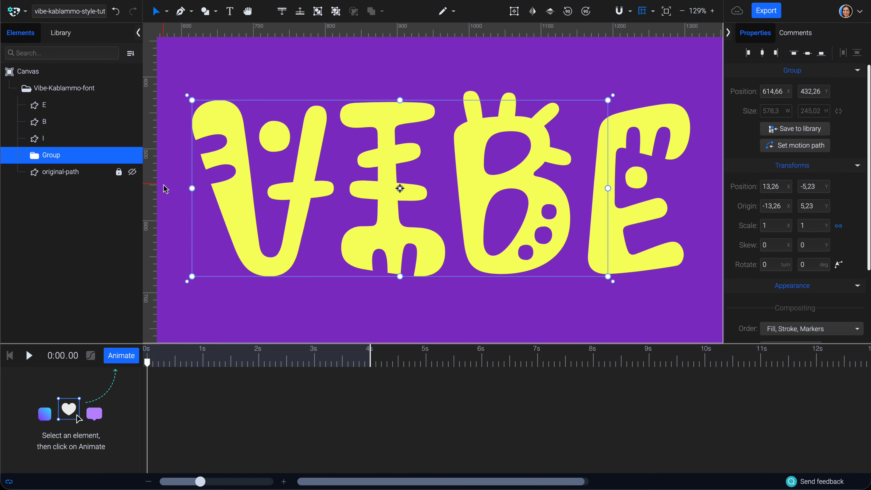
key("Escape")
Group the I path on its own and name the group I.
left_click(55, 143)
key("ctrl+g")
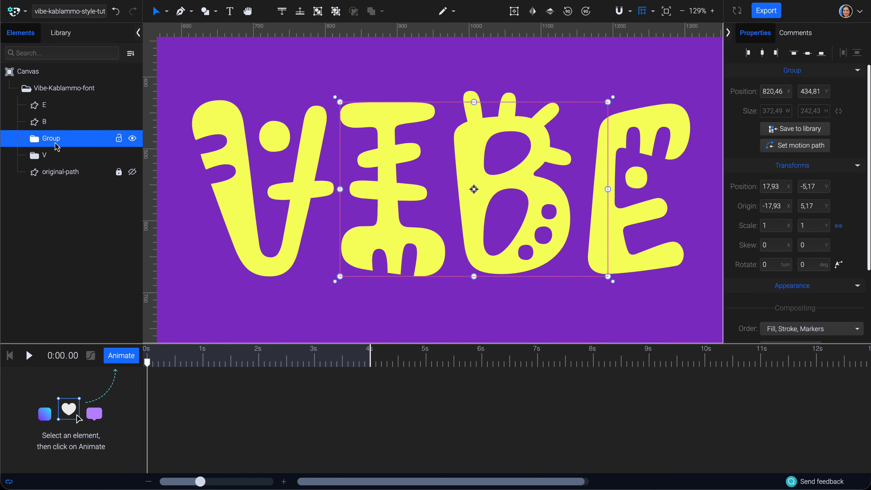
double_click(55, 141)
type("I")
Group the B path on its own and name the group B.
left_click(56, 126)
key("ctrl+g")
double_click(56, 125)
type("B")
Group the E path on its own and name the group E.
left_click(63, 108)
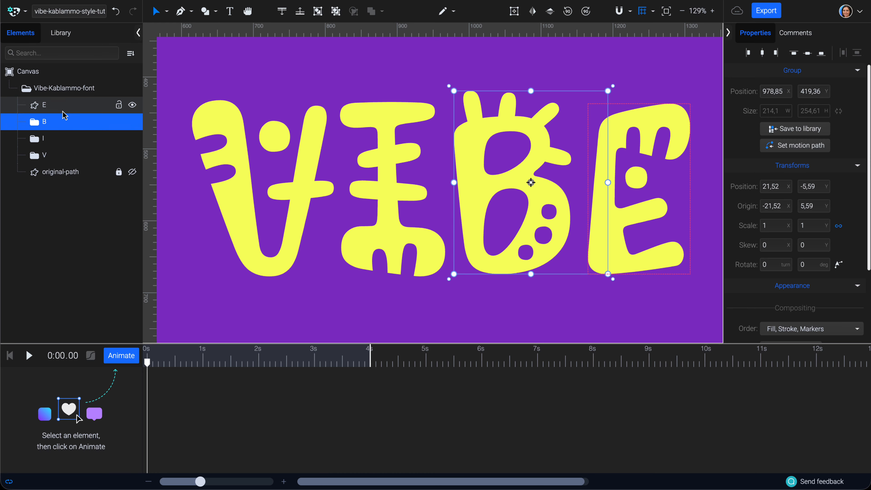
key("ctrl+g")
double_click(64, 108)
type("E")
key("Return")
Select the V group and shrink the timeline area to give the canvas more room around the letter V.
left_click(65, 155)
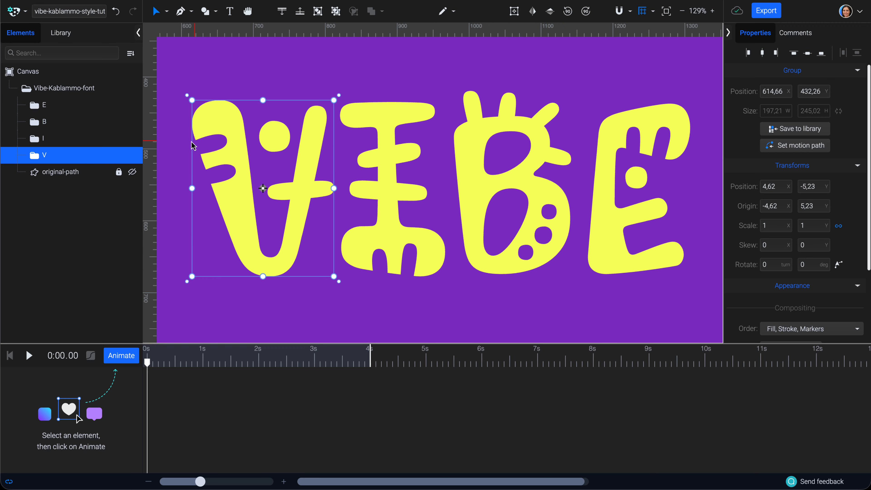
scroll(168, 163, "up", 3)
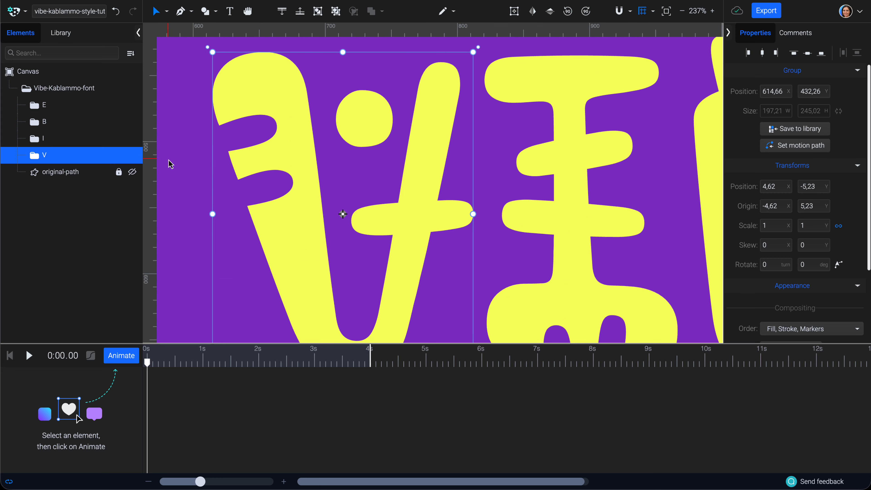
left_click_drag(325, 223, 349, 213)
left_click_drag(387, 349, 375, 442)
left_click_drag(381, 252, 410, 292)
key("v")
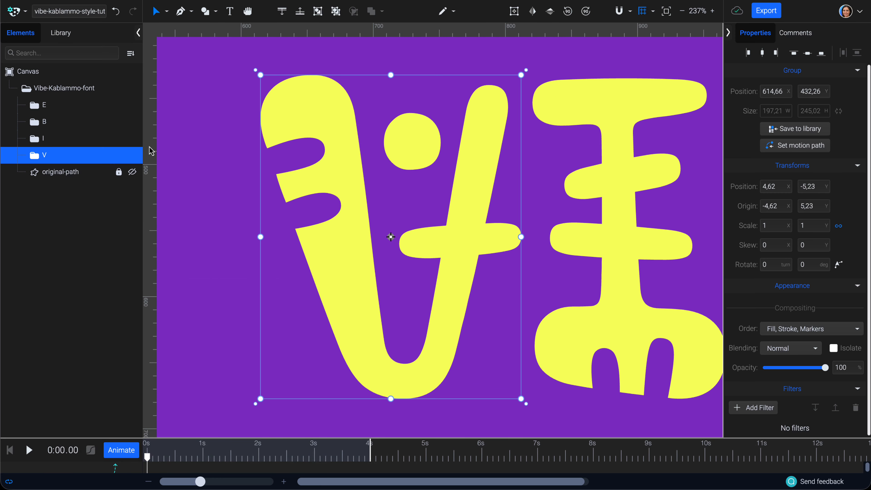
Hide the I, B and E groups so only the V group is shown.
left_click(132, 139)
left_click(132, 121)
left_click(132, 104)
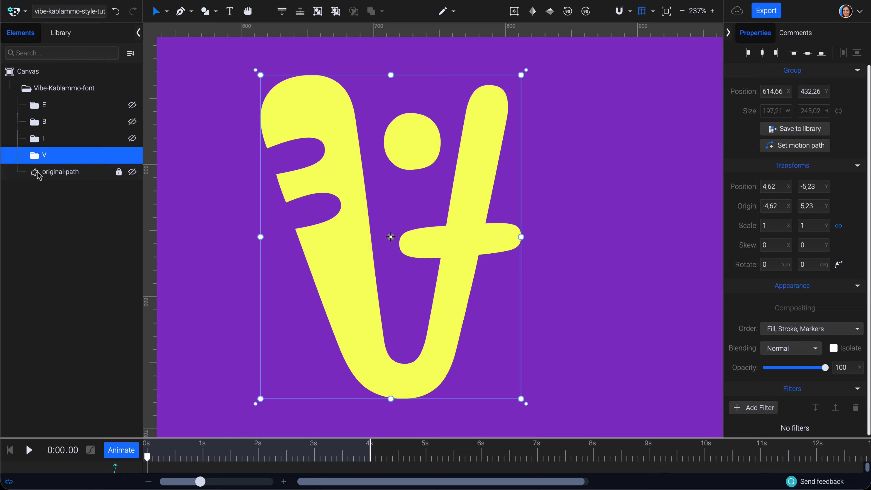
Duplicate the V path inside the V group, then hide and lock the original V path.
left_click(35, 156)
left_click(53, 173)
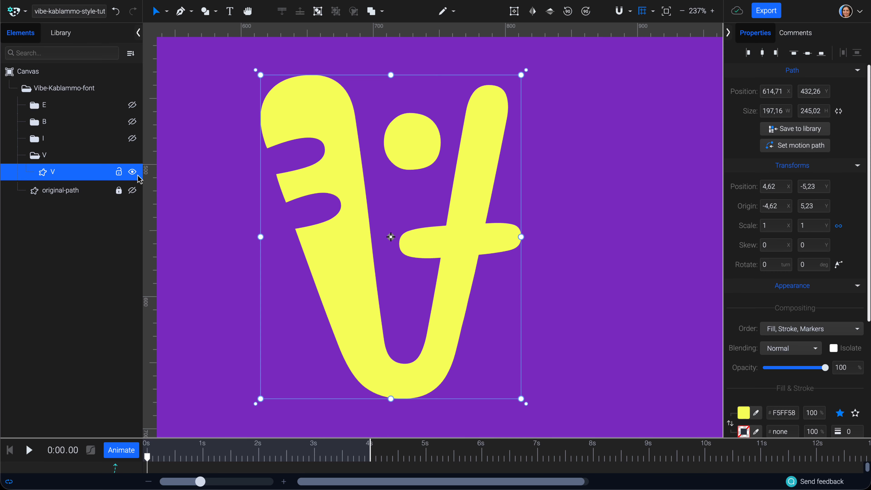
key("ctrl+d")
key("n")
left_click(132, 189)
left_click(119, 188)
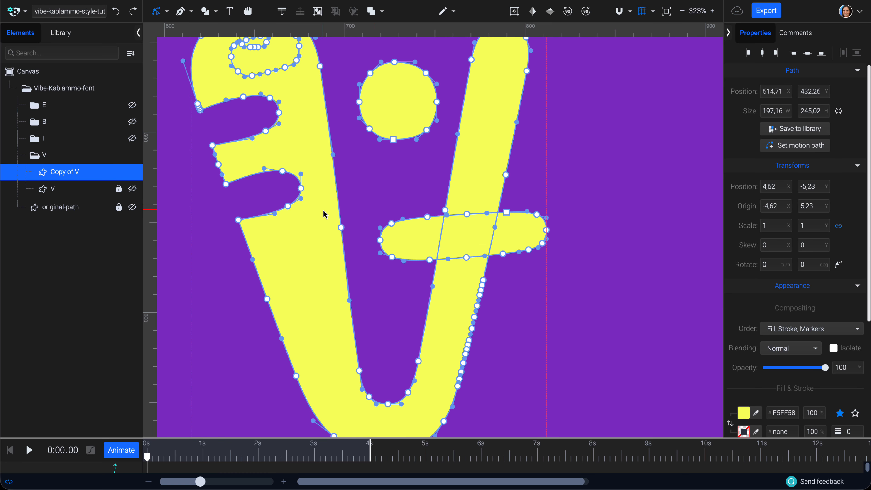
Move the nodes of the crossbar and the round dot outside the V, to the right of its thin stroke.
left_click_drag(358, 198, 435, 271)
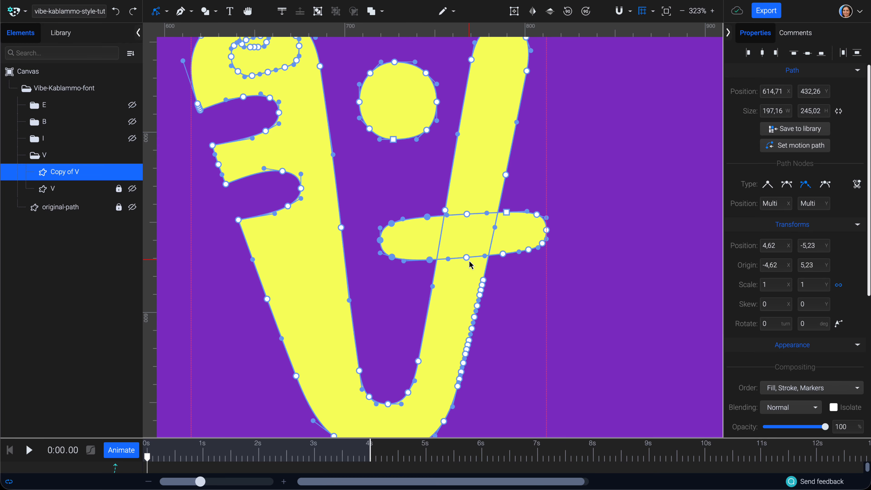
left_click_drag(586, 298, 508, 211)
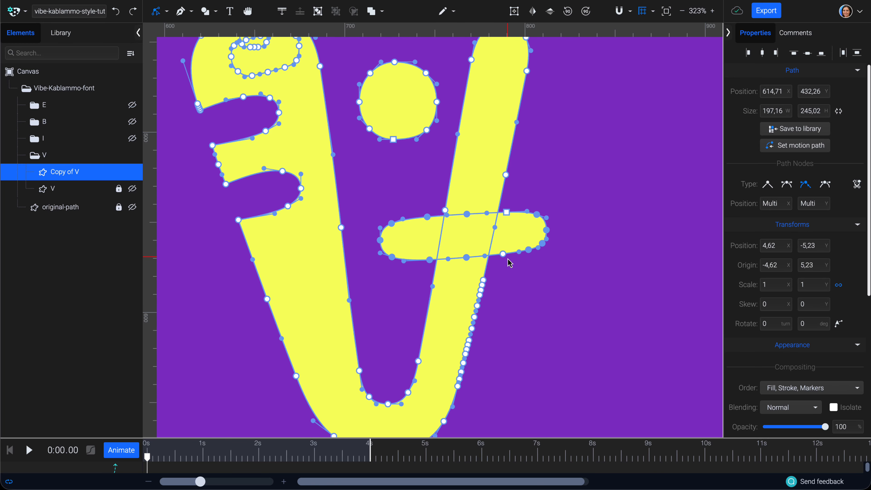
left_click_drag(468, 260, 604, 261)
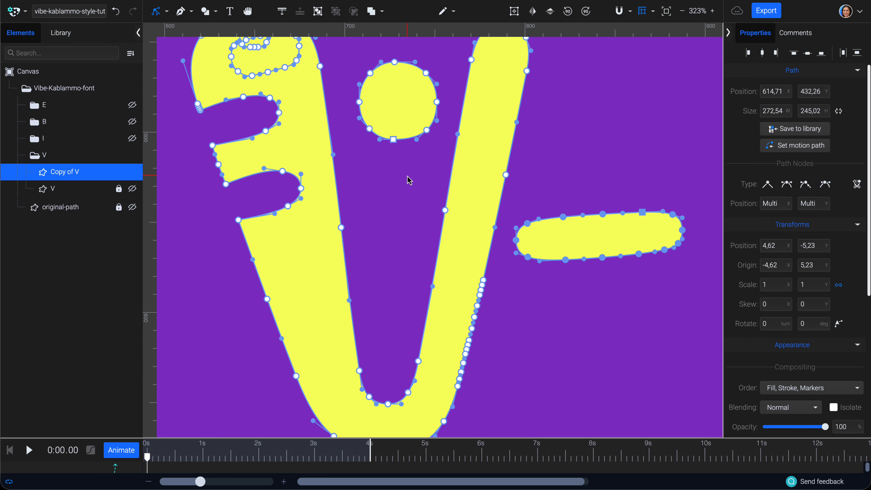
left_click_drag(355, 52, 604, 139)
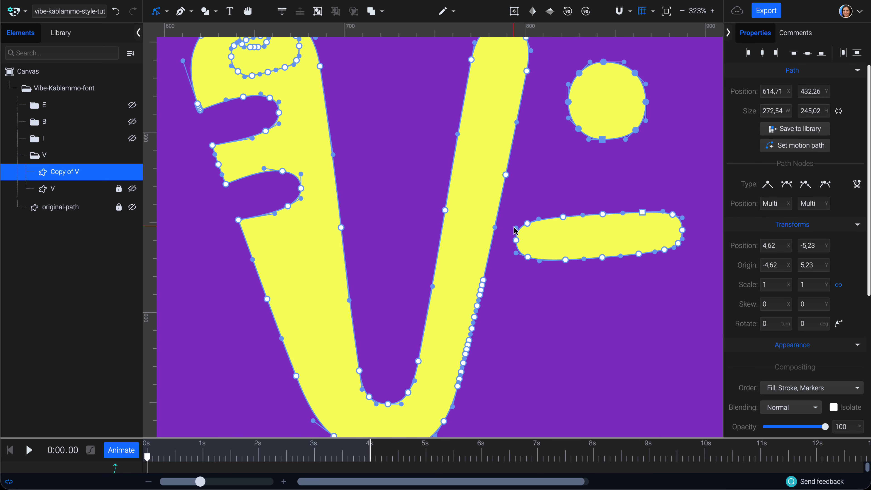
Delete the hidden small shapes inside the rounded top of the V's thick stroke.
scroll(380, 121, "up", 5)
scroll(380, 122, "left", 3)
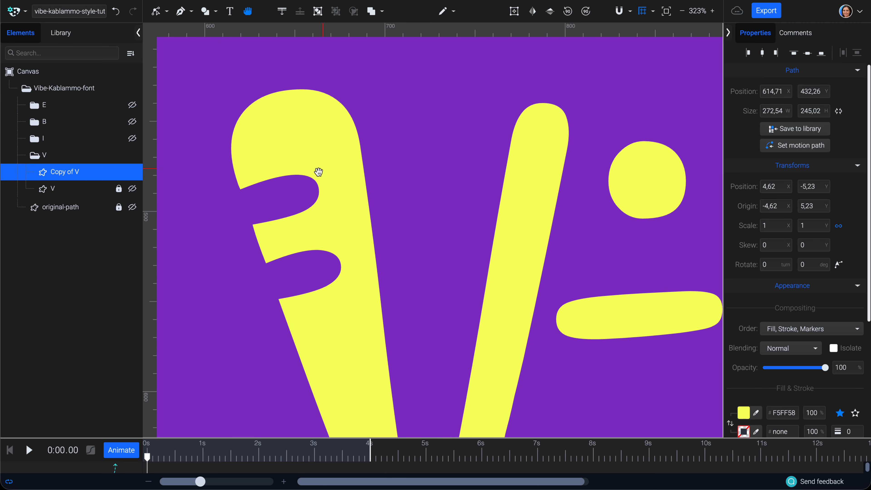
left_click_drag(269, 75, 348, 166)
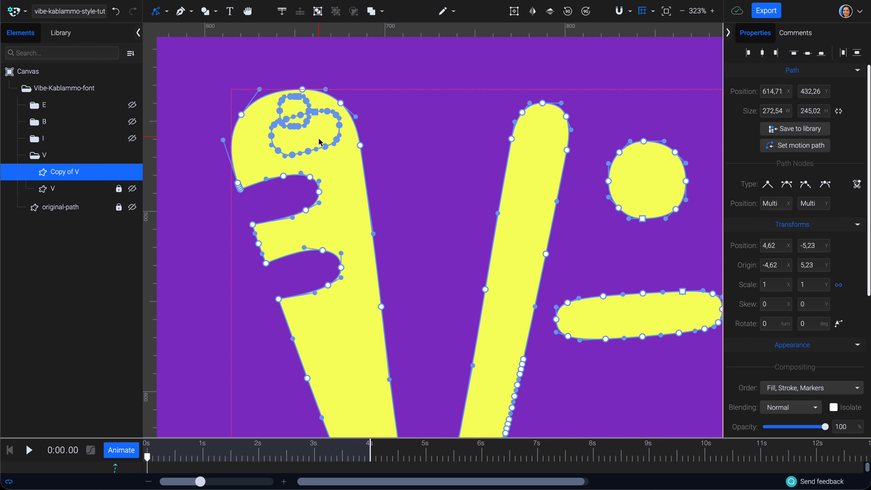
key("Delete")
Remove the nodes of the upper notch in the V's thick stroke and straighten the edge there.
scroll(225, 220, "up", 3)
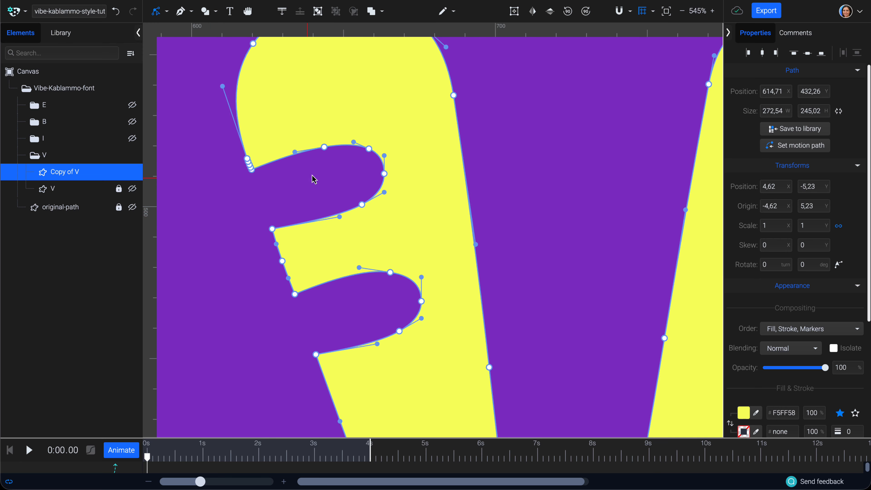
left_click(181, 11)
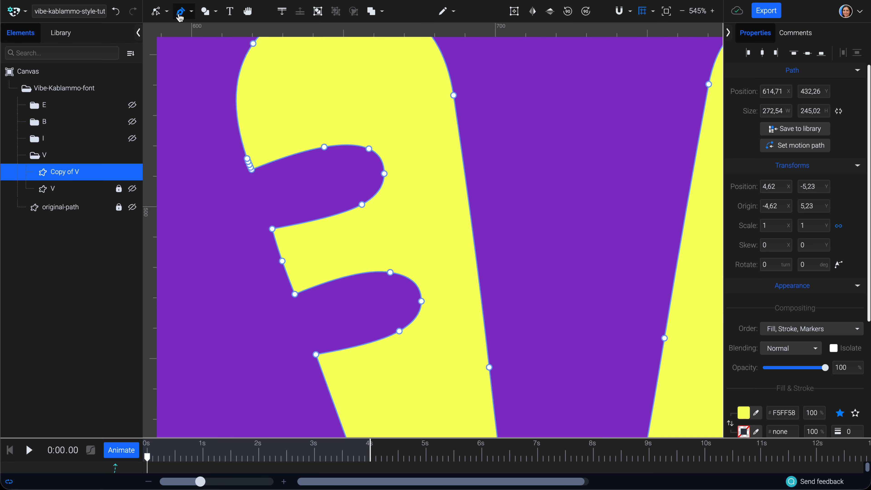
left_click(187, 17)
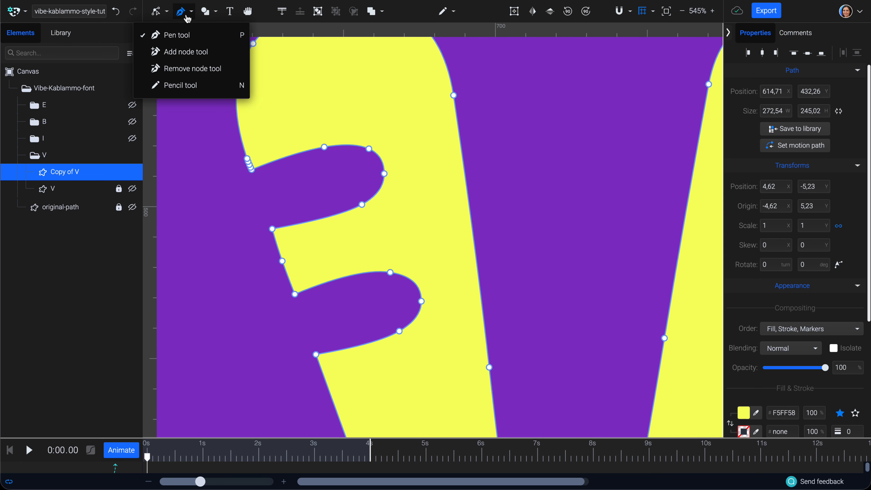
left_click(174, 75)
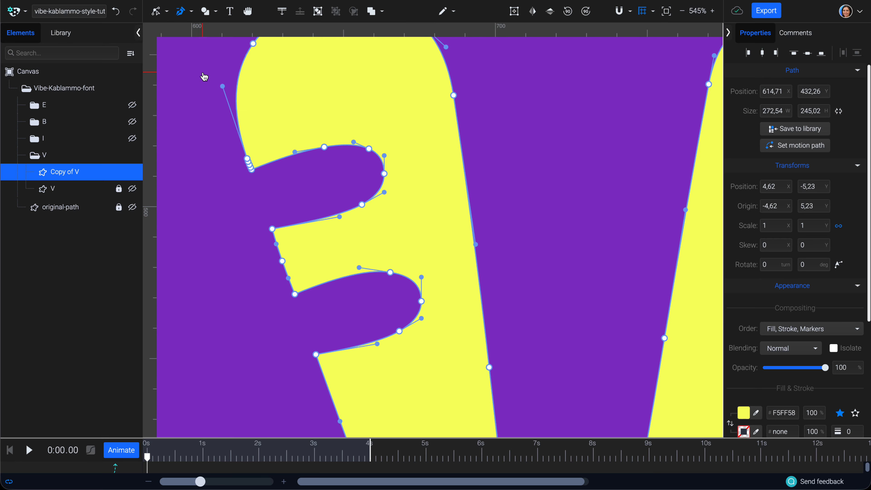
left_click(324, 148)
left_click(369, 149)
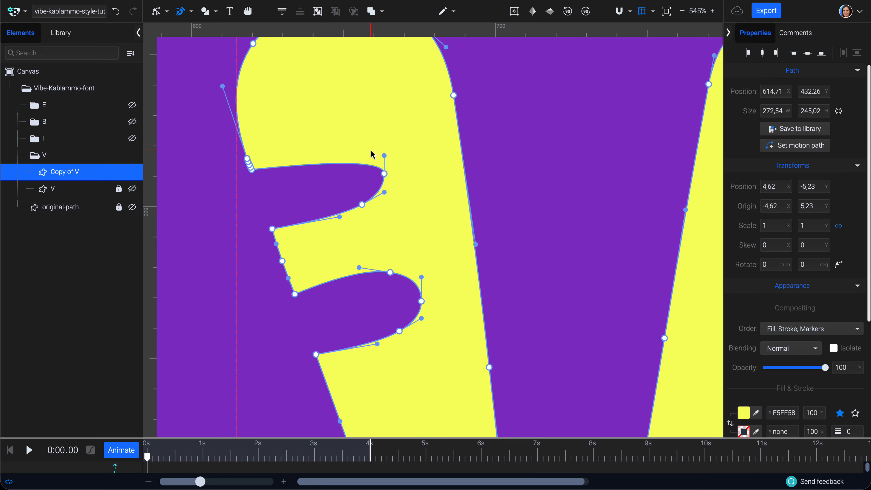
left_click(384, 173)
left_click(362, 205)
left_click(272, 229)
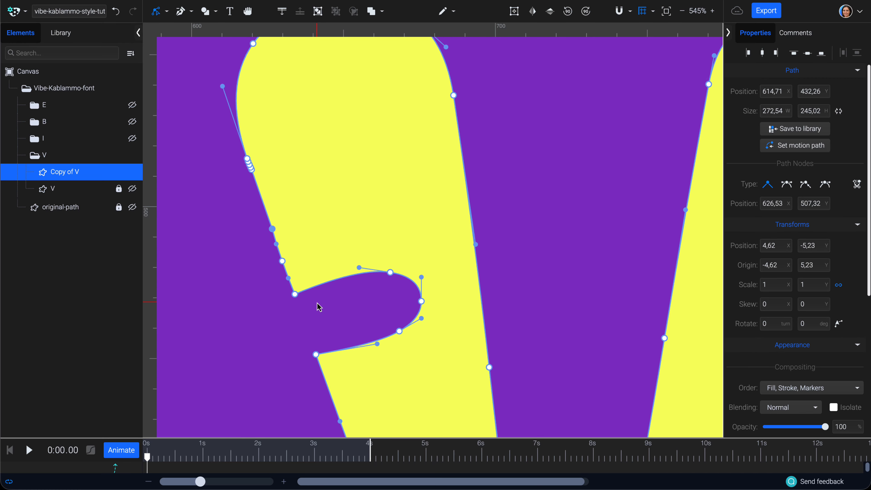
Remove the lower notch's nodes from the V's thick stroke and make its remaining end node a corner.
left_click(390, 272)
left_click(421, 302)
left_click(400, 331)
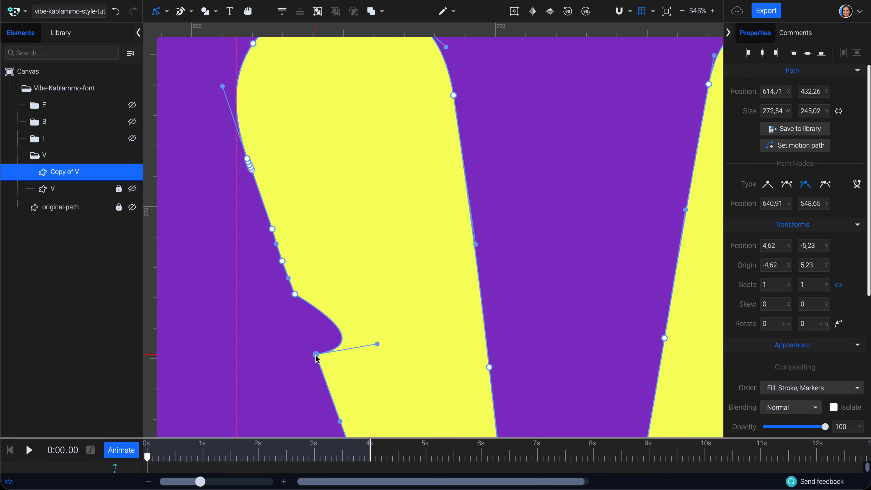
left_click(767, 188)
left_click(539, 172)
scroll(393, 244, "down", 4)
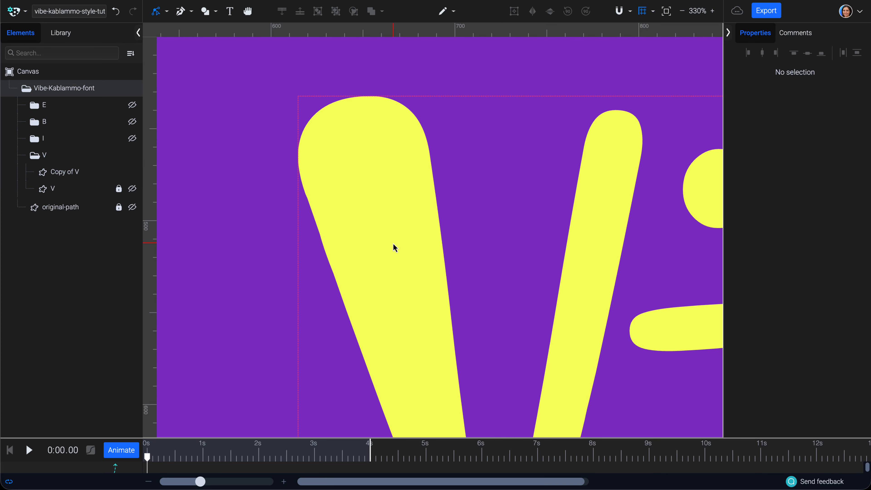
Remove the surplus nodes along the outer edge of the V's thick stroke to smooth it.
scroll(393, 244, "up", 5)
left_click(379, 247)
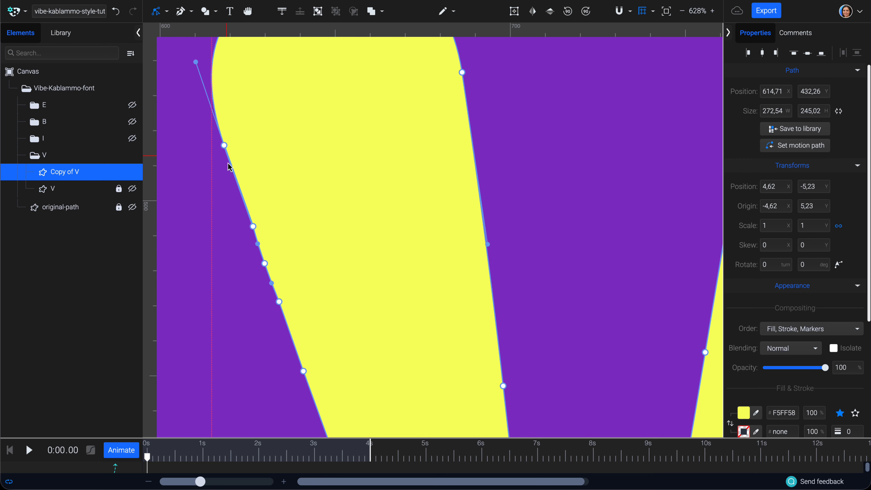
left_click(264, 318)
scroll(264, 317, "down", 5)
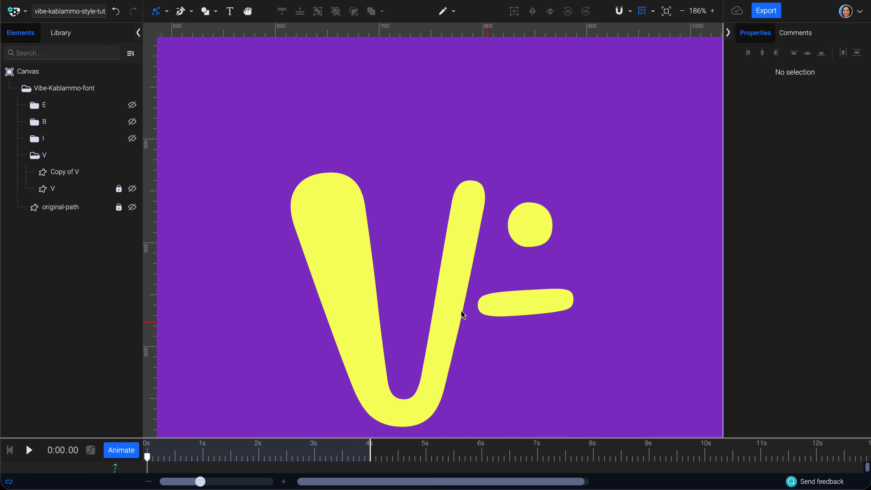
Rename the copied V path as V-edited.
left_click(79, 174)
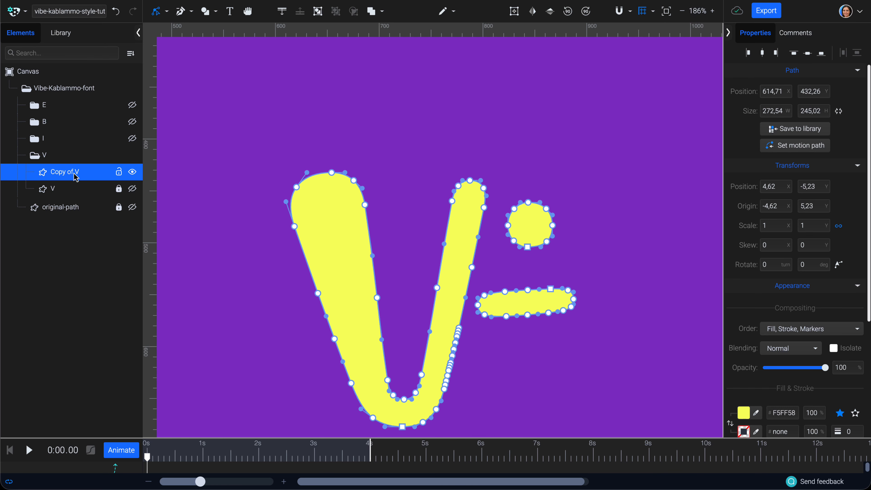
double_click(79, 173)
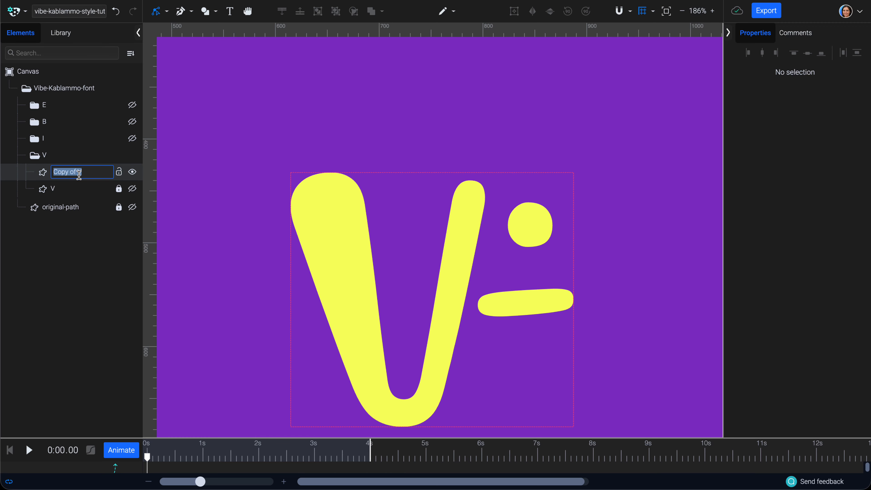
type("V-edited")
key("Return")
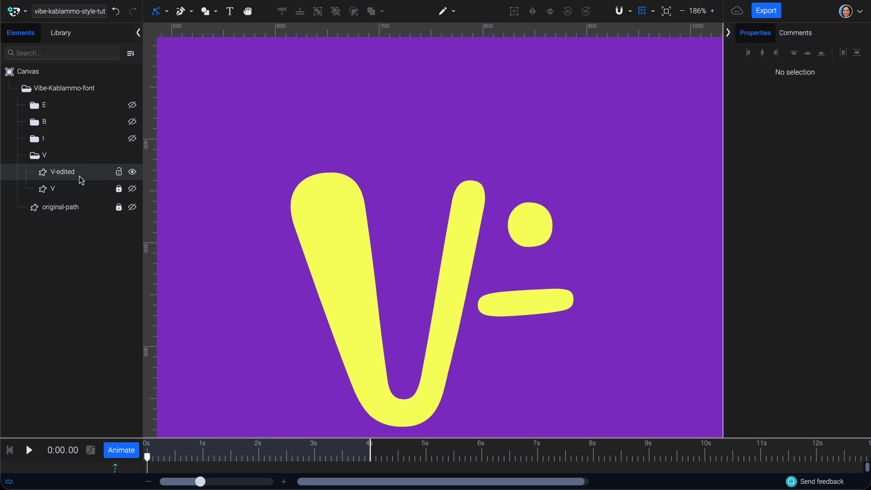
Duplicate the V-edited path and name the duplicate 1.
left_click(82, 180)
key("ctrl+d")
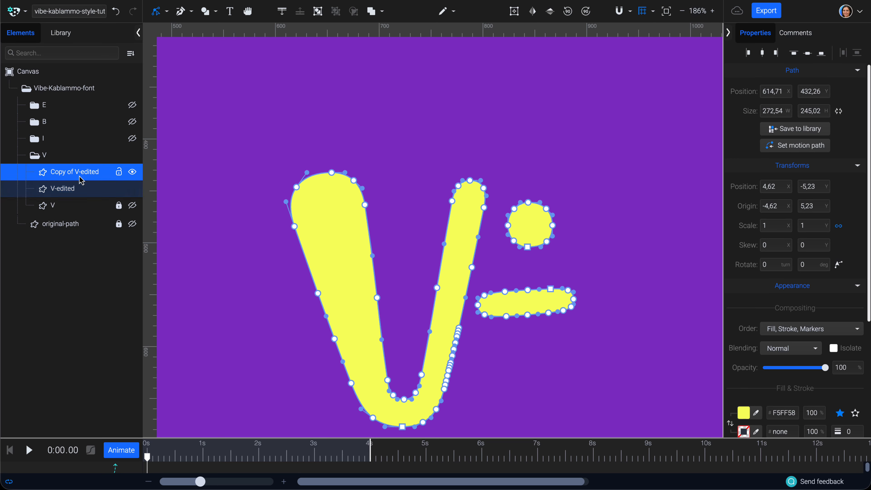
double_click(80, 176)
type("1")
key("Return")
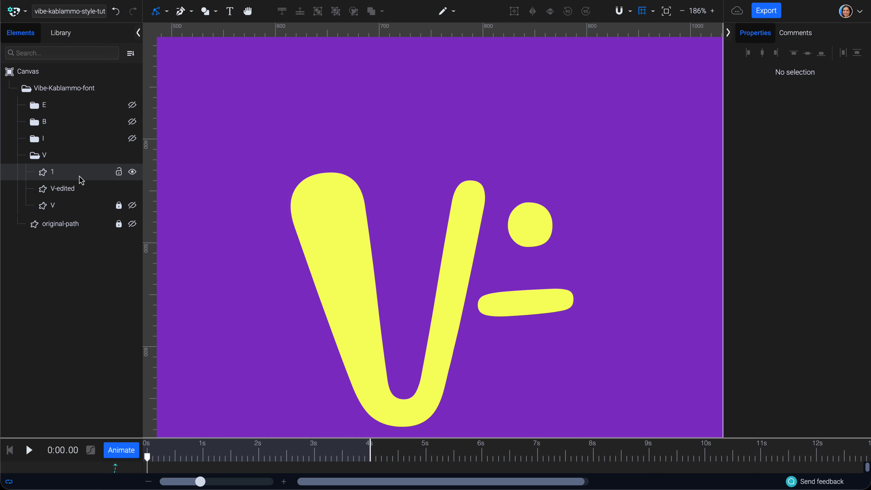
Hide path 1 and delete the dot and crossbar nodes from V-edited, keeping only the V shape.
left_click(80, 188)
left_click(132, 171)
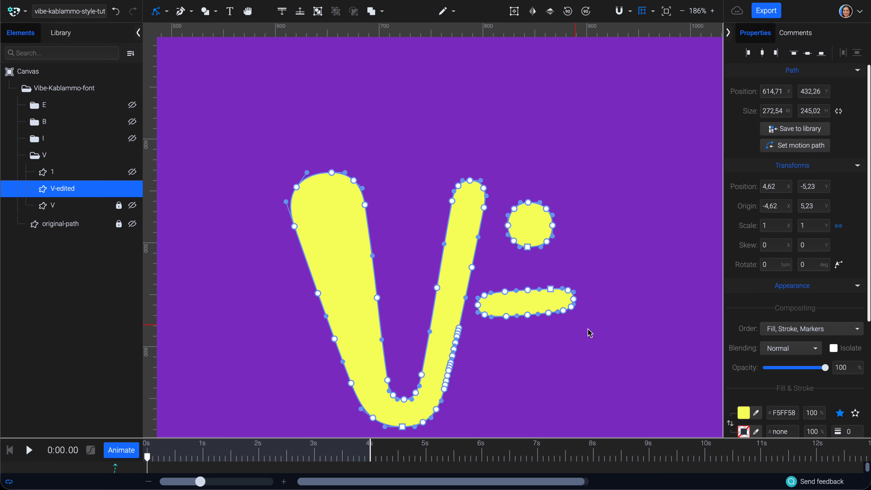
left_click_drag(623, 339, 498, 188)
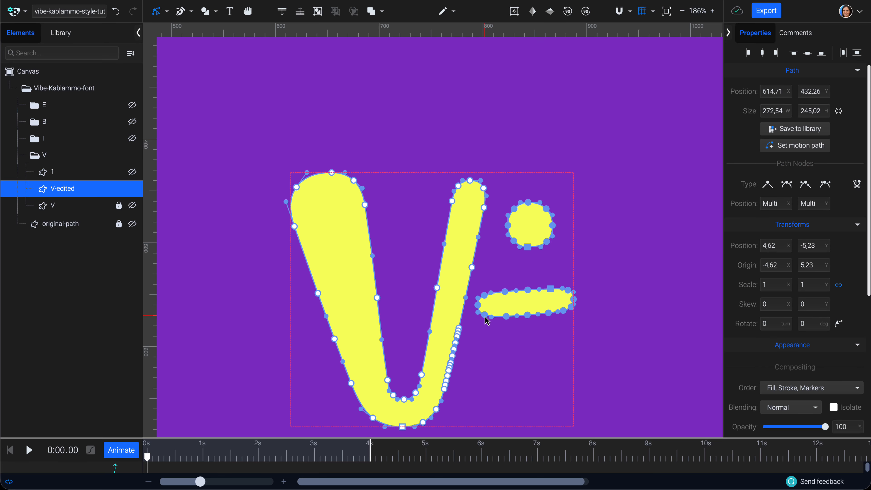
key("Delete")
key("Escape")
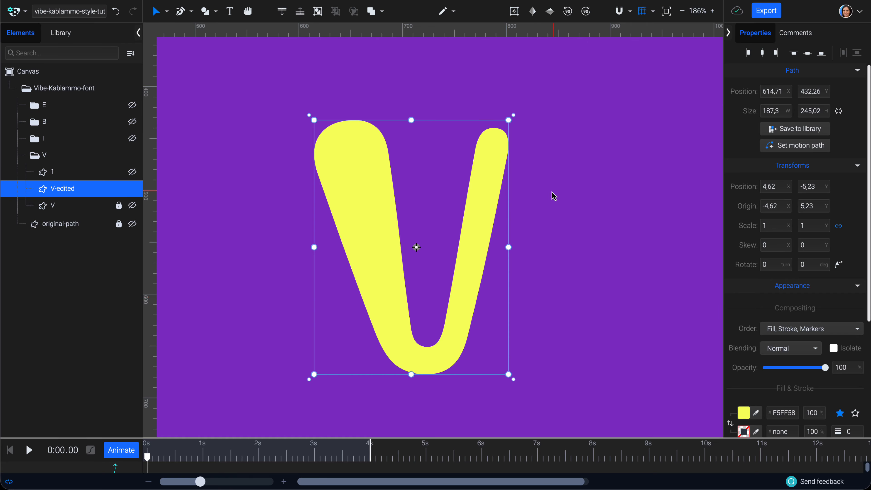
Hide V-edited, show path 1 and delete its V shape, keeping only the dot and crossbar.
left_click(133, 188)
left_click(133, 172)
left_click(59, 178)
key("a")
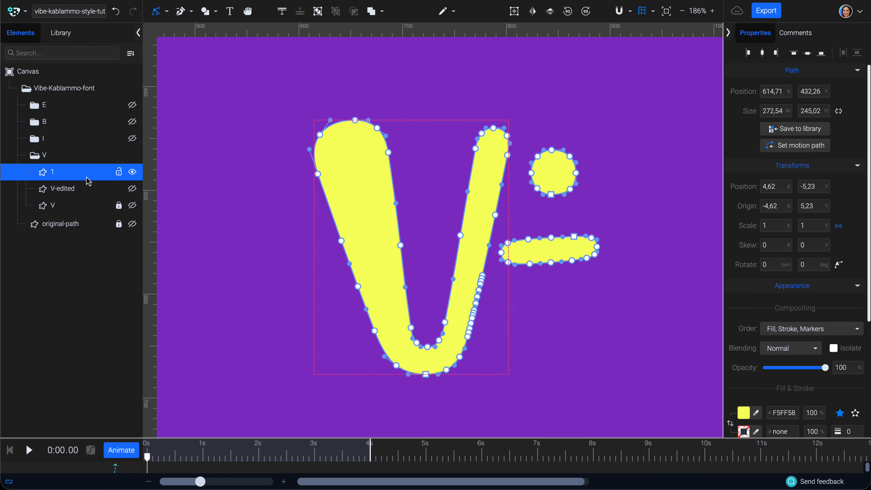
left_click_drag(289, 81, 510, 405)
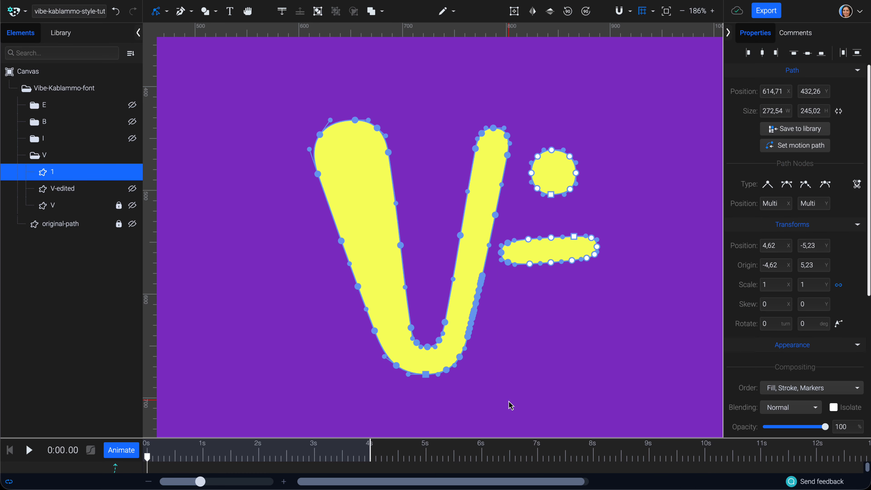
key("Delete")
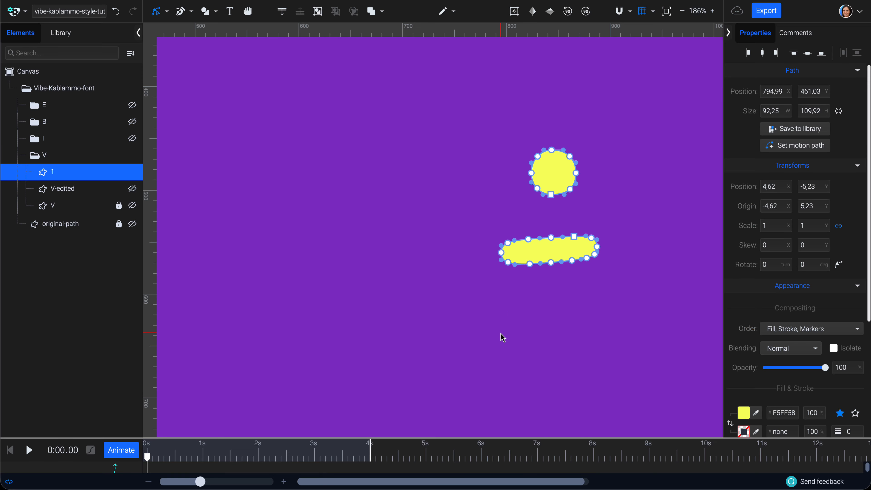
Duplicate path 1 and name the duplicate 2.
key("v")
key("ctrl+d")
double_click(66, 173)
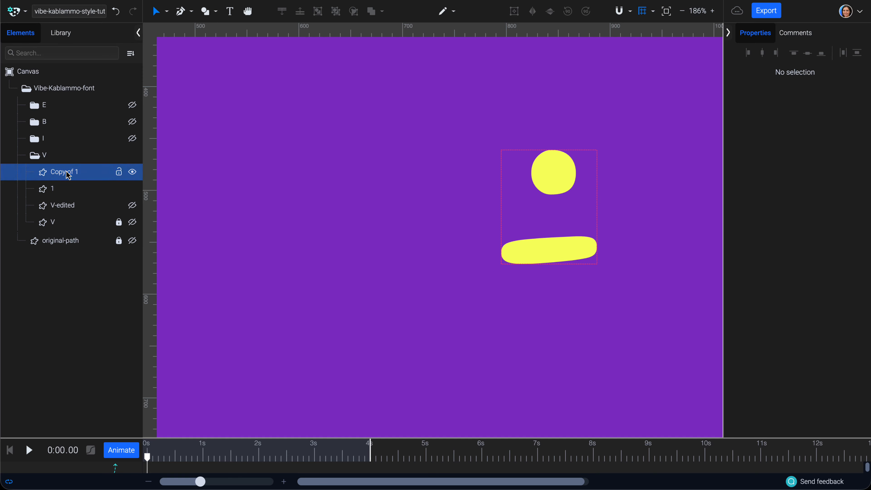
type("2")
key("Return")
Hide path 1 and delete the crossbar nodes from path 2, keeping only the dot.
left_click(75, 188)
left_click(132, 188)
double_click(539, 247)
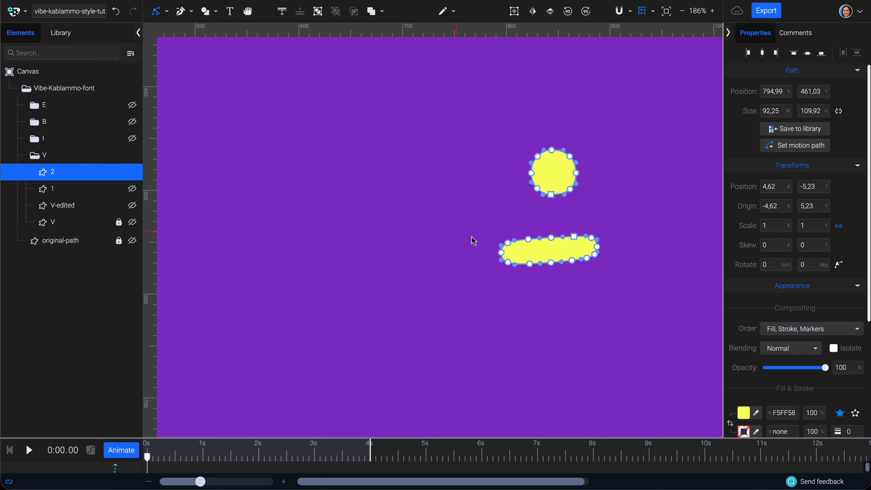
left_click_drag(417, 215, 645, 297)
key("Delete")
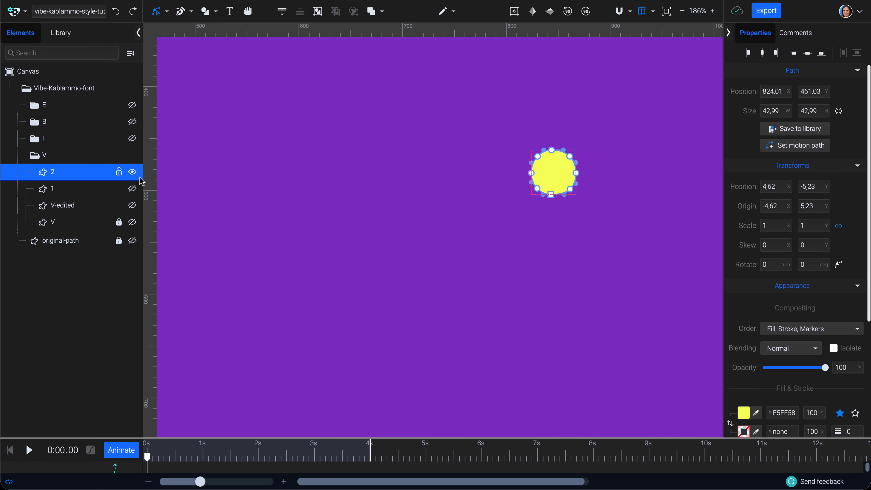
Hide path 2, show path 1 and delete its dot nodes, keeping only the crossbar.
left_click(132, 171)
left_click(132, 188)
left_click_drag(494, 117, 614, 213)
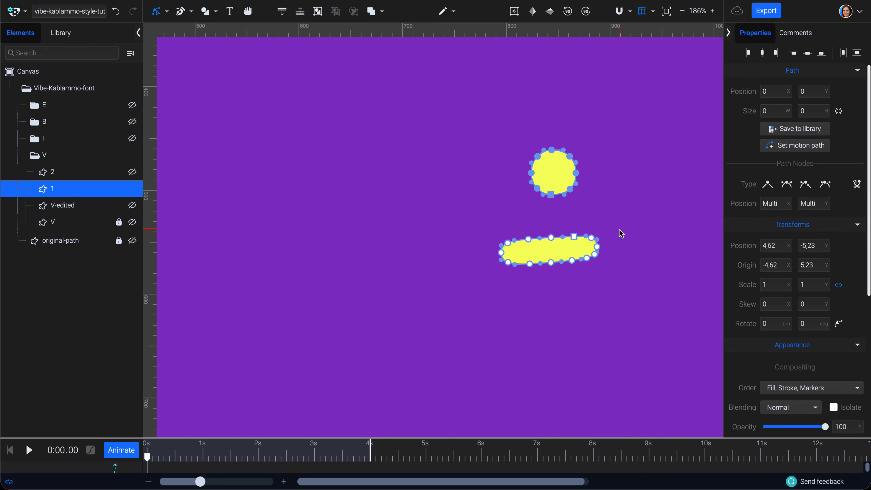
key("Delete")
Show path 2 and V-edited again and leave node editing.
left_click(132, 172)
left_click(132, 206)
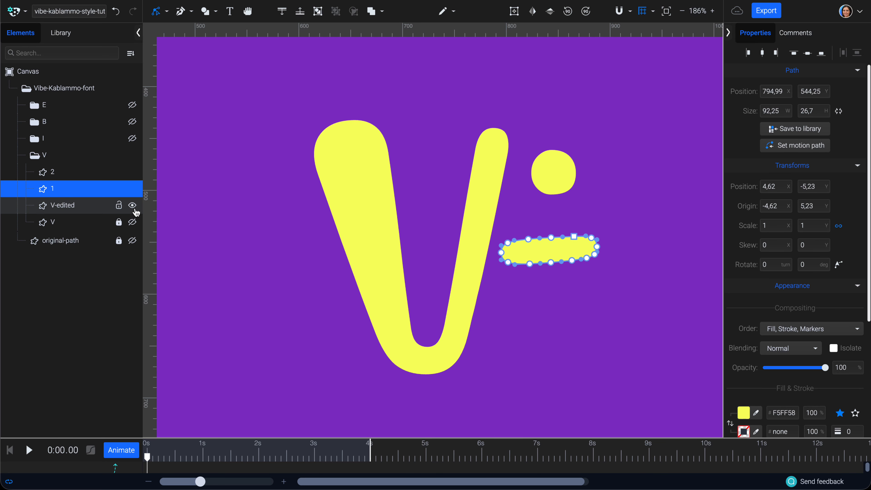
key("Escape")
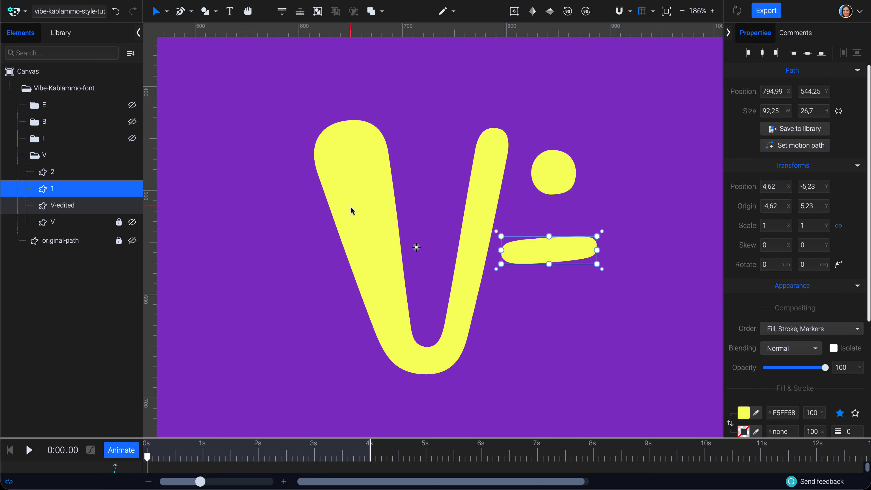
Center the origin of crossbar path 1 and place a duplicate of it over the V's thick stroke.
left_click(514, 11)
left_click_drag(569, 244, 349, 183, "alt")
Hide V-edited, show the original V path and lower its opacity as a tracing reference.
left_click(132, 222)
left_click(132, 238)
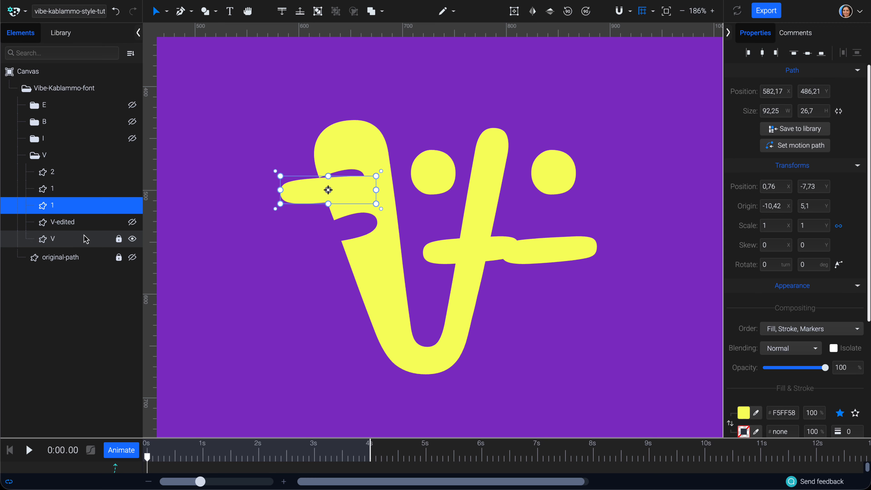
left_click(66, 243)
left_click_drag(809, 369, 790, 368)
scroll(321, 179, "up", 5)
Rotate the duplicated bar to -13.73° over the V's upper notch and place another copy over the lower notch.
left_click(55, 205)
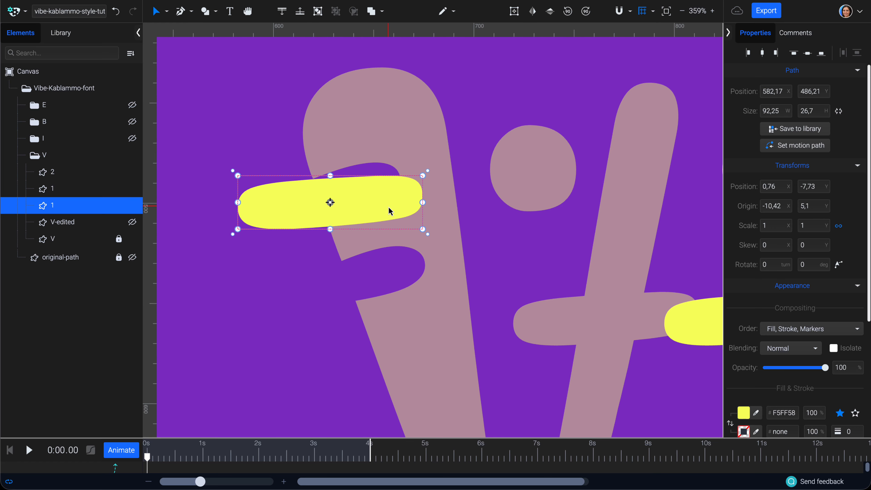
left_click_drag(392, 211, 373, 196)
left_click_drag(407, 219, 392, 285)
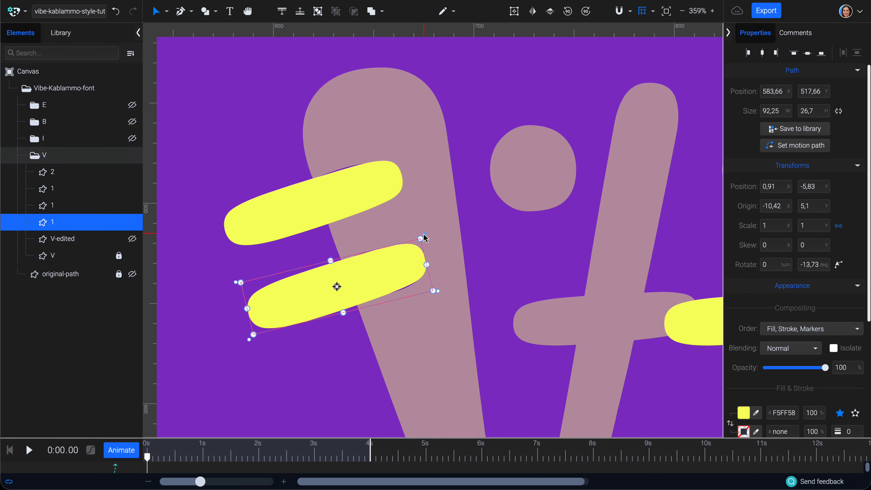
Stretch the upper bar to a vertical scale of 1.06 so it fits the V's upper notch.
left_click(334, 342)
left_click(347, 192)
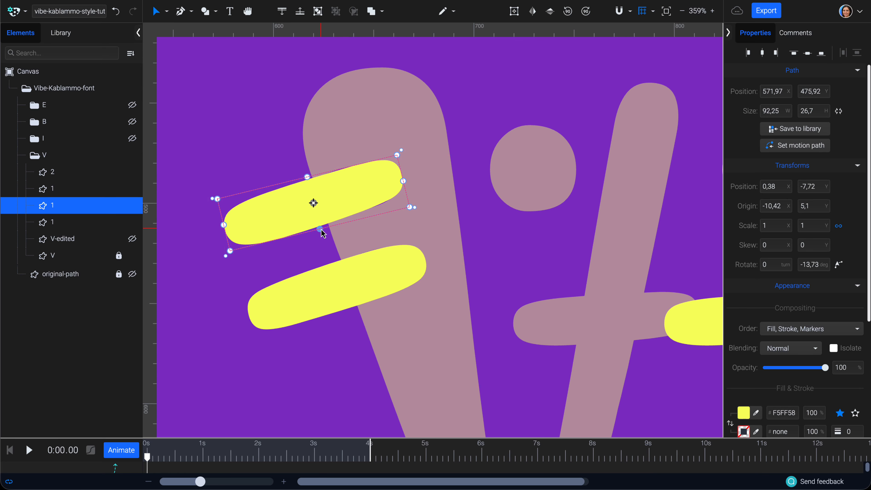
left_click_drag(321, 228, 331, 209)
Remove the upper bar's nodes outside the V and make its cut edge straight.
key("a")
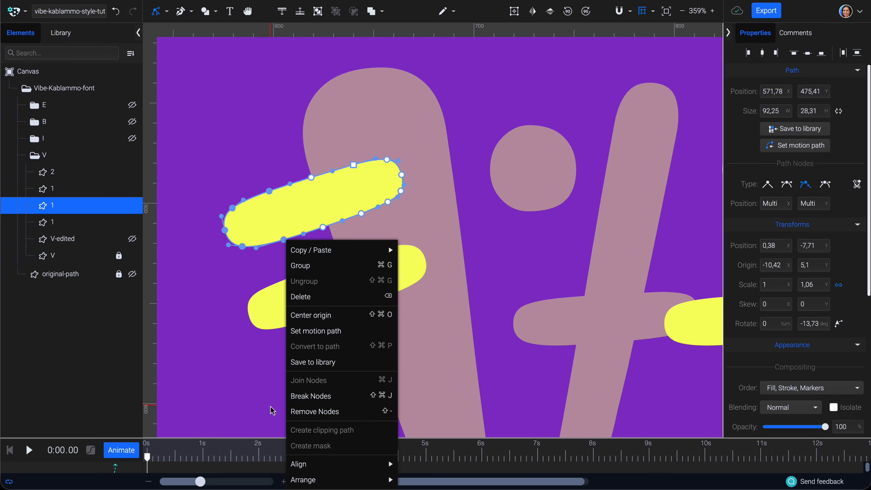
left_click(326, 411)
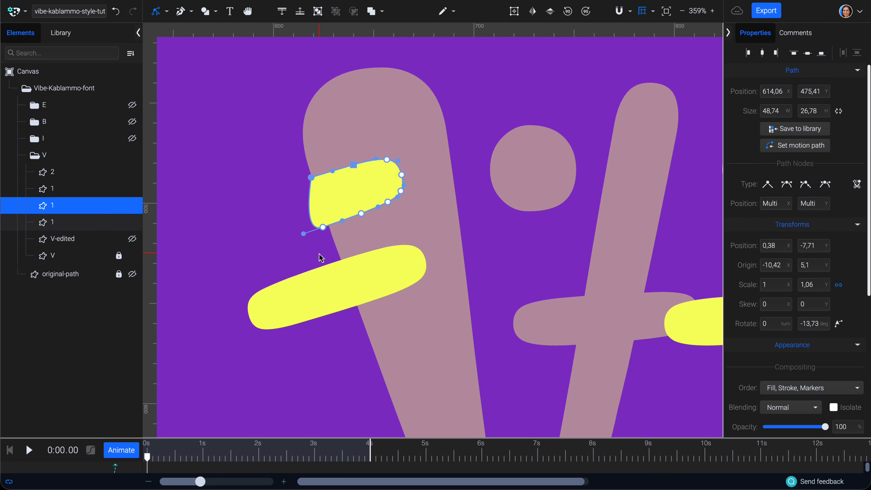
left_click(772, 188)
key("v")
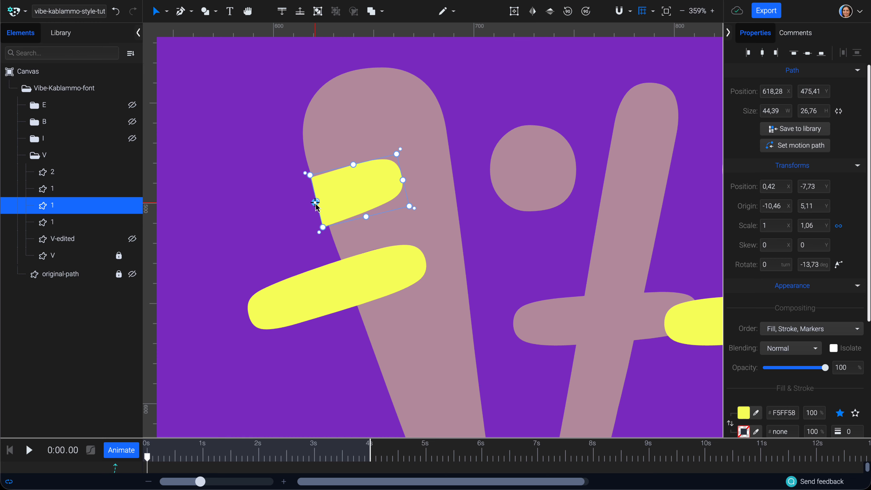
Remove the lower bar's nodes outside the V, leaving a notch shape with a straight cut edge.
left_click(331, 282)
double_click(331, 282)
left_click_drag(220, 261, 299, 329)
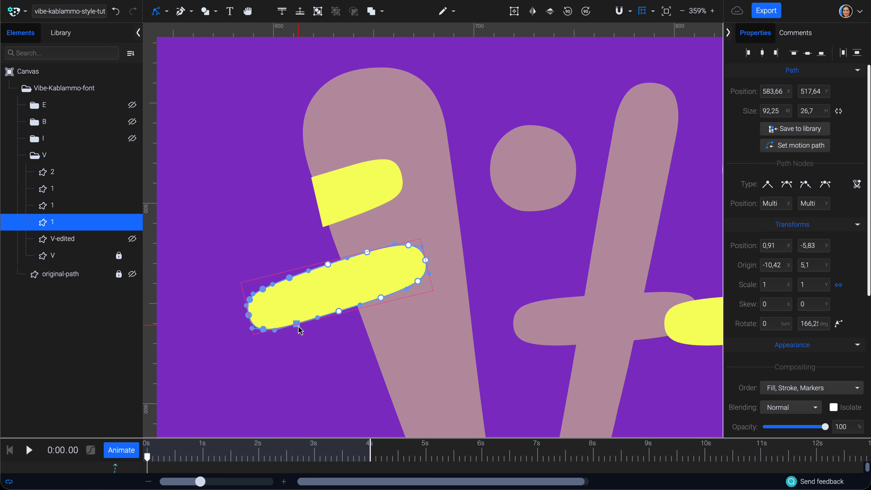
right_click(299, 326)
left_click(359, 248)
Put each notch shape in its own group, naming the upper one 1-V and the lower one 2-V.
double_click(62, 222)
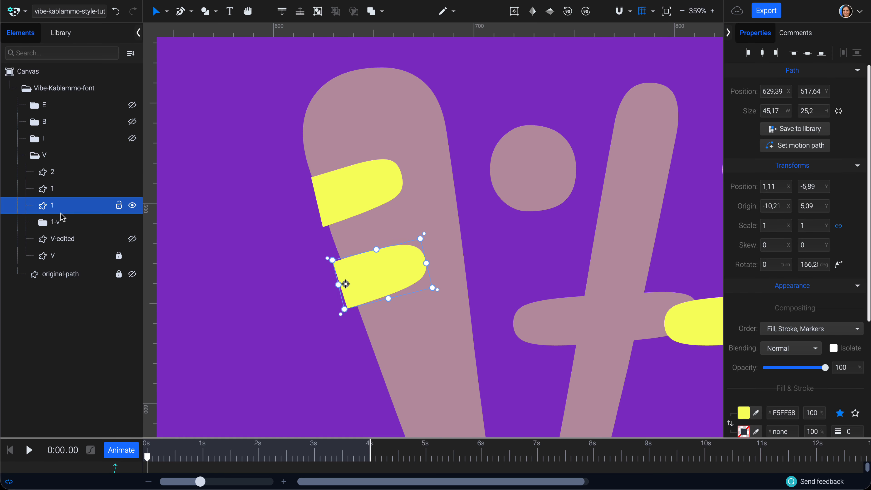
key("ctrl+g")
double_click(60, 210)
type("2-V")
key("Return")
double_click(82, 222)
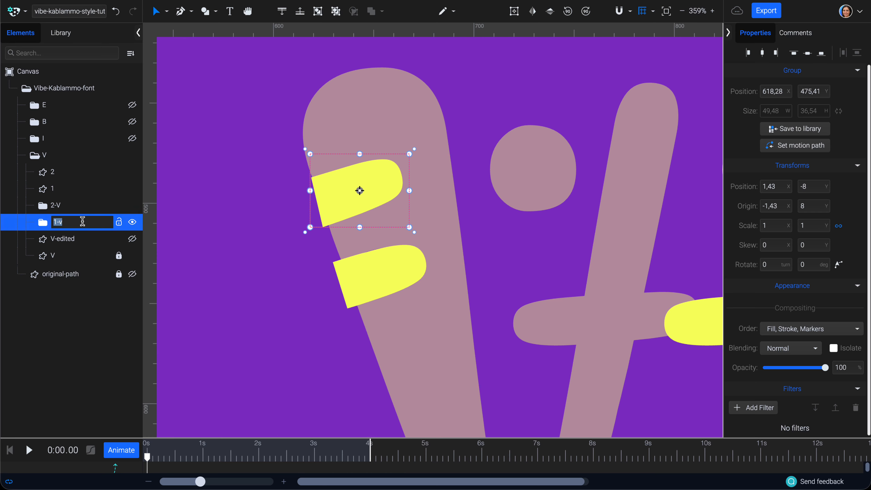
type("1-V")
key("Return")
Move the crossbar back across the V's thin stroke and name it 3-V.
left_click(83, 189)
scroll(589, 257, "right", 4)
left_click_drag(637, 254, 486, 254)
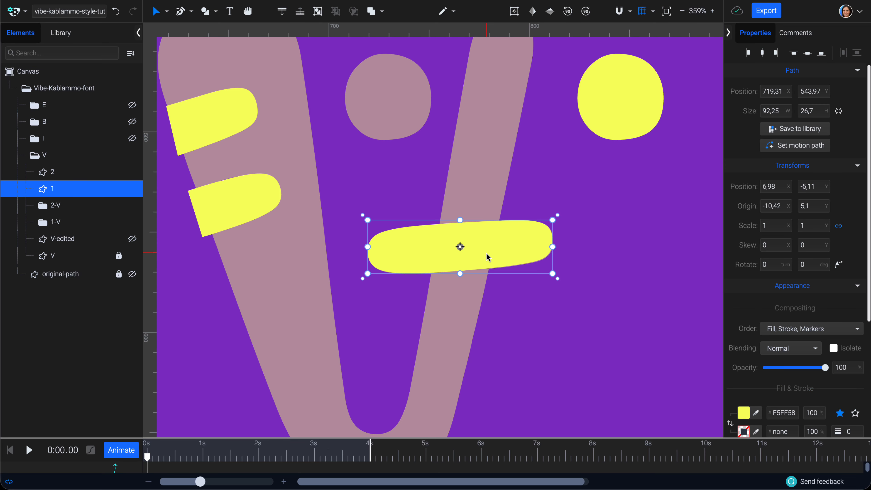
double_click(83, 192)
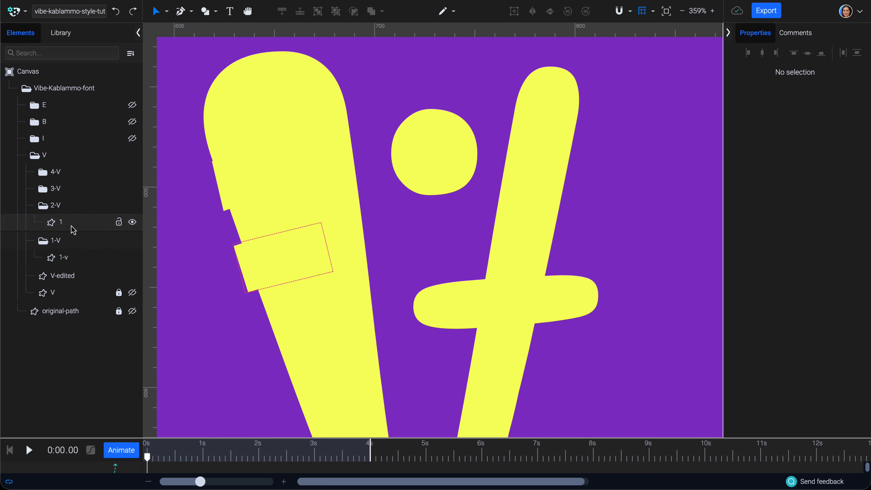
Fill the shapes inside 1-V and 2-V with the purple sampled from the background.
left_click(70, 223)
left_click(69, 257, "ctrl")
scroll(778, 338, "down", 1)
left_click(758, 271)
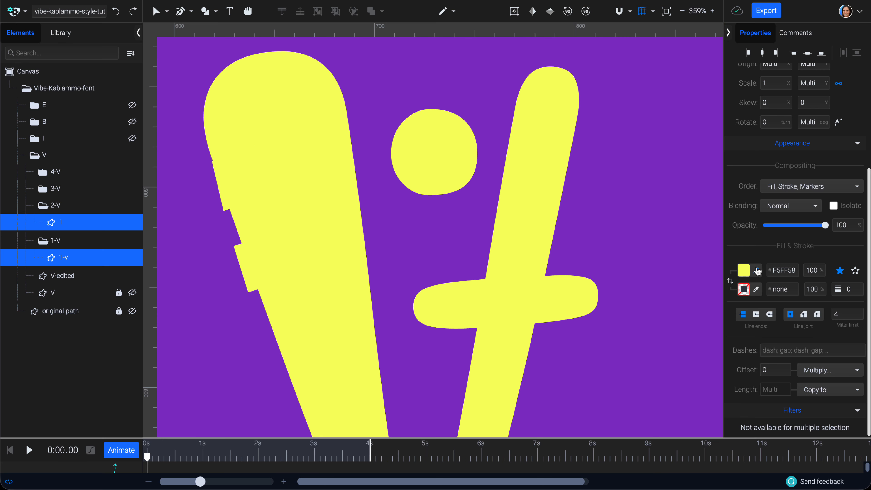
left_click(757, 273)
left_click(757, 273)
left_click(452, 239)
Shift the transform origins of the 1-V and 2-V notch groups toward the V's outer edge.
left_click(260, 174)
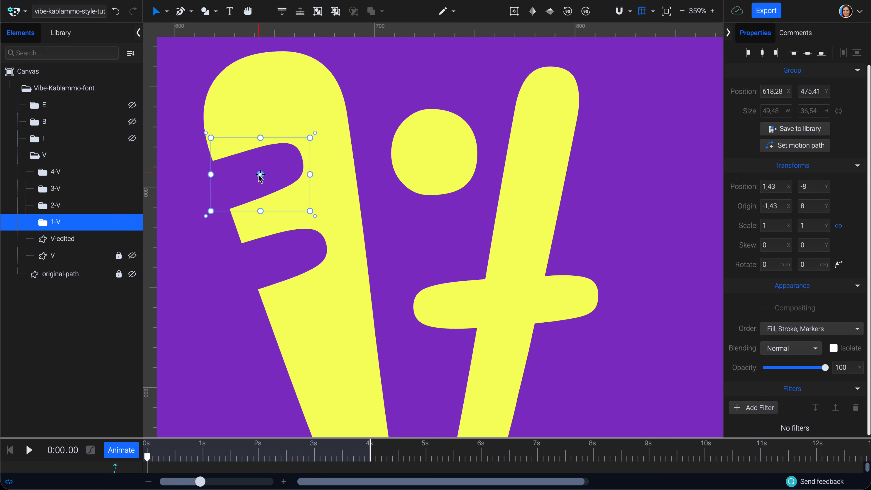
left_click(282, 254)
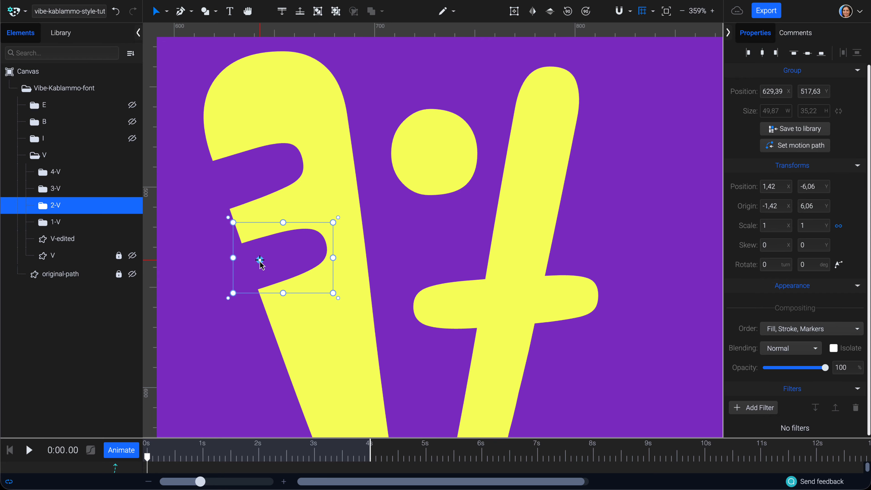
Toggle the visibility of 4-V, 3-V, 2-V and 1-V off and back on to check the V's separate parts.
left_click(575, 215)
scroll(575, 214, "down", 5)
left_click_drag(606, 333, 571, 303)
left_click(132, 172)
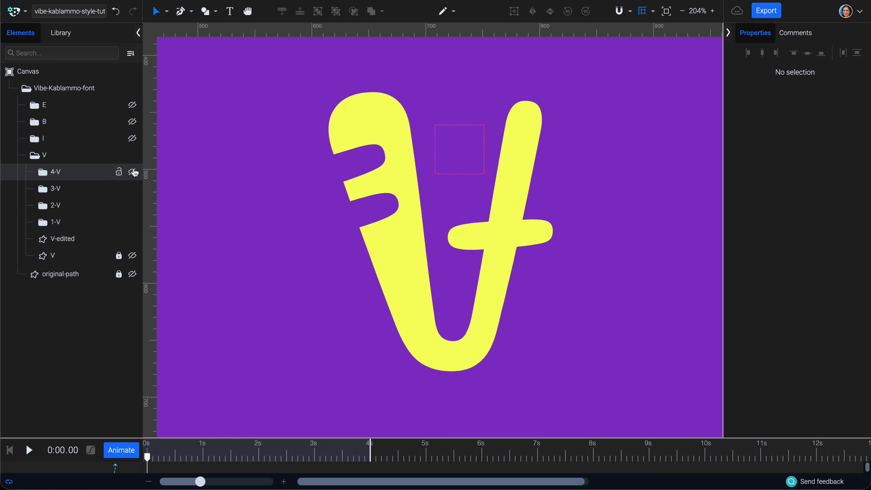
left_click(132, 188)
left_click(132, 205)
left_click(132, 222)
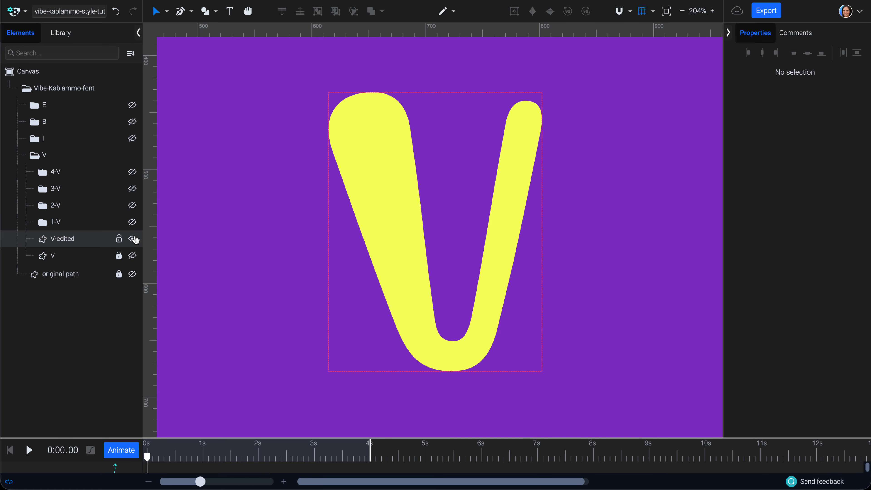
left_click(132, 222)
left_click(132, 205)
left_click(132, 189)
left_click(132, 172)
Collapse and hide the V group, and show the I, B and E letter groups.
left_click(34, 155)
left_click(132, 155)
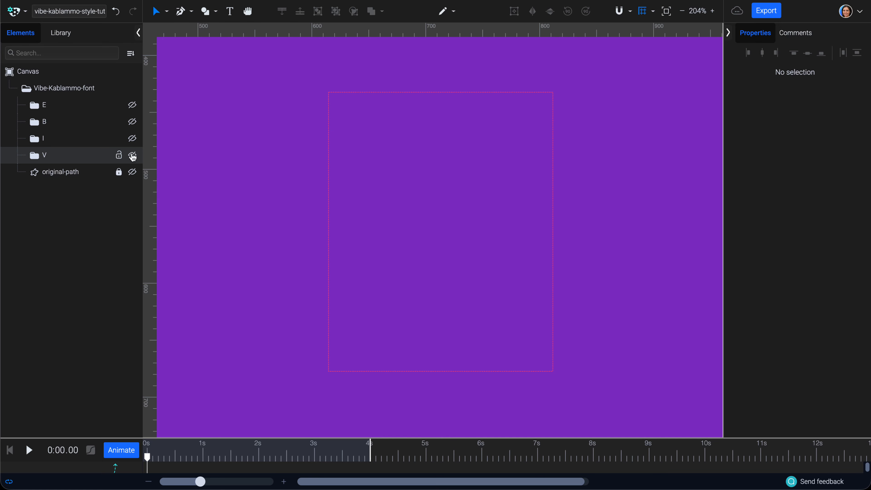
left_click(132, 139)
key("h")
left_click_drag(435, 225, 277, 210)
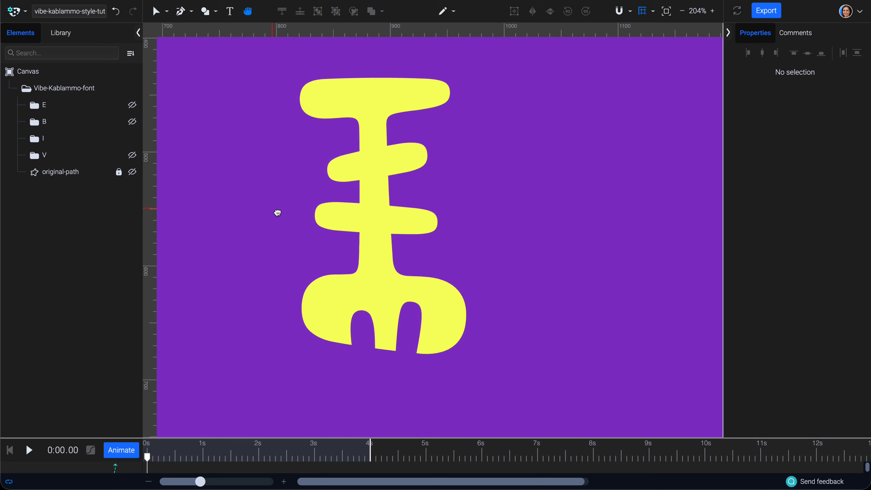
left_click(132, 122)
left_click(132, 104)
left_click_drag(439, 198, 310, 203)
key("a")
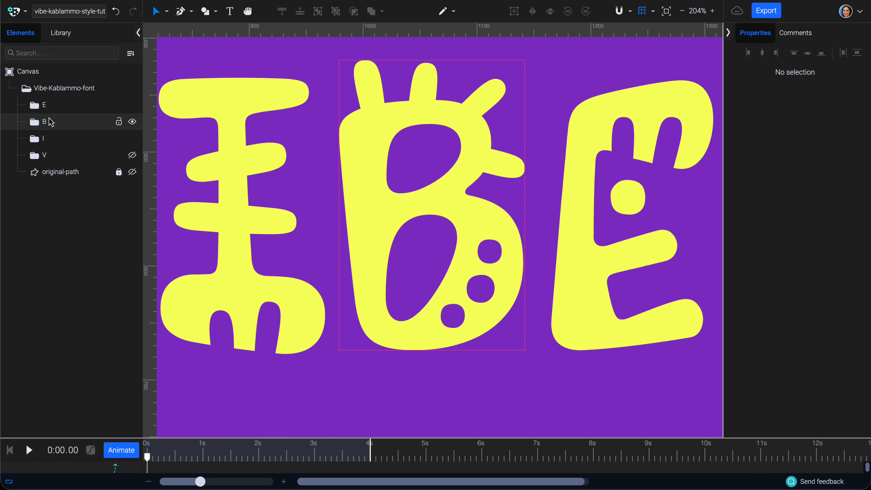
Select the small detail groups of the letters to examine their separate parts.
left_click(233, 128)
left_click(365, 137, "shift")
left_click(594, 139, "shift")
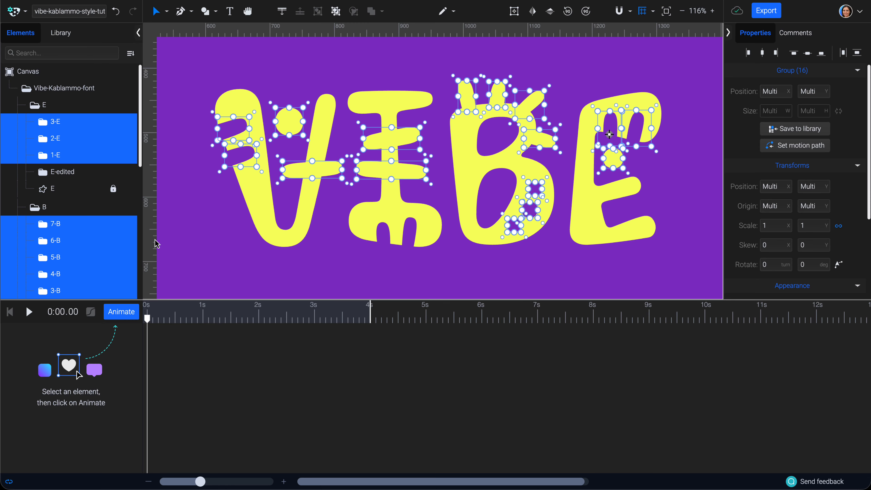
Collapse and select the E, B, I and V groups, and add Scale animators with keyframes at 0.50 s.
left_click(35, 106)
left_click(35, 123)
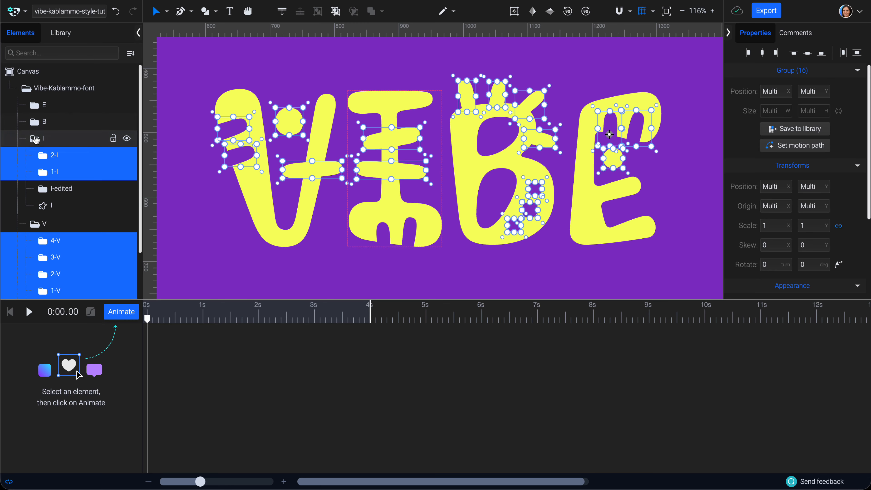
left_click(35, 140)
left_click(36, 157)
left_click_drag(73, 159, 70, 120)
left_click_drag(150, 323, 176, 320)
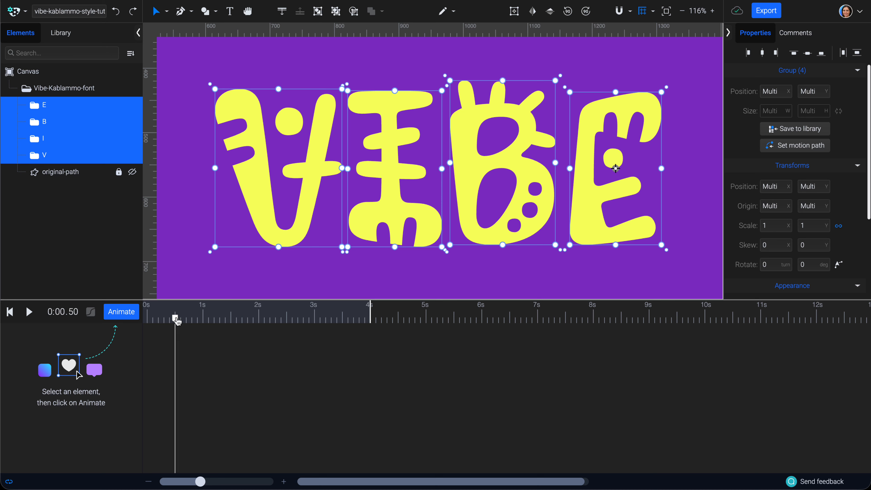
left_click(121, 312)
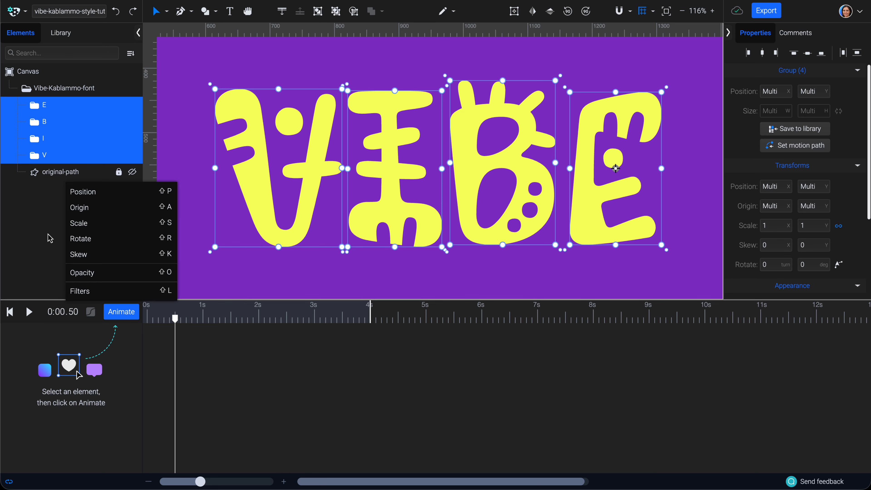
left_click(118, 232)
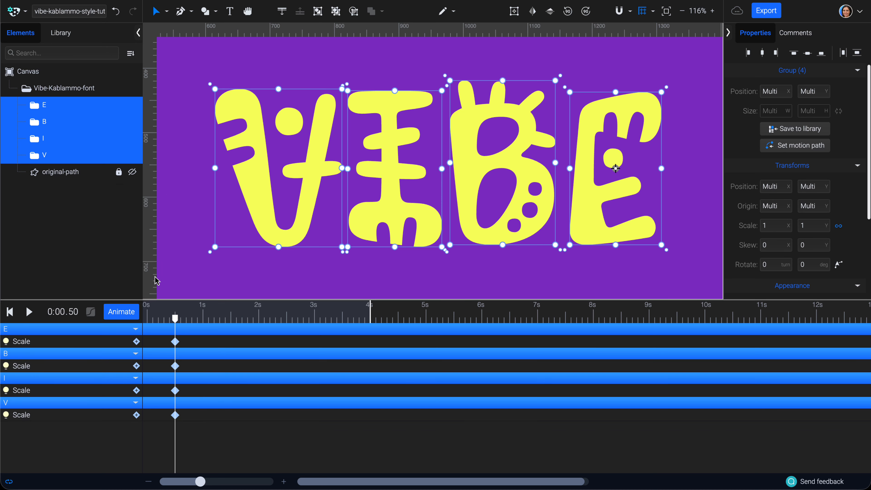
Set the scale of all four letters to 0 at 0.20 s and play the animation.
left_click_drag(174, 319, 159, 320)
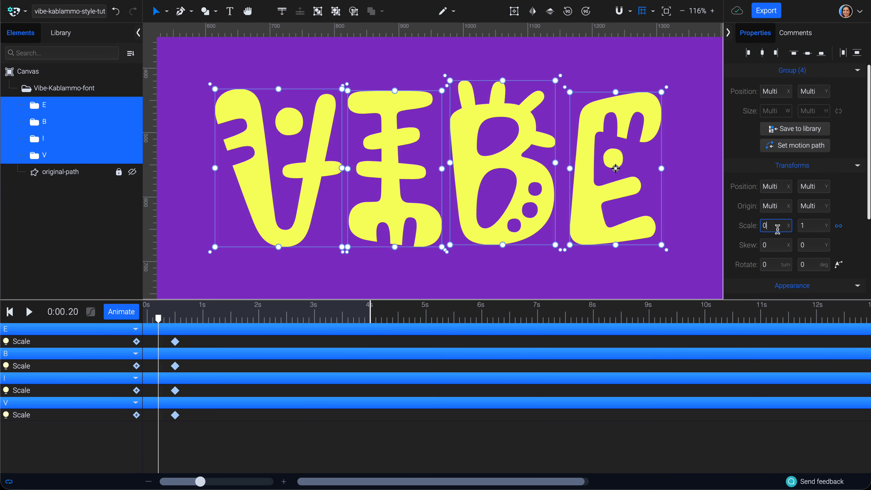
left_click(778, 226)
type("0")
key("Return")
key("space")
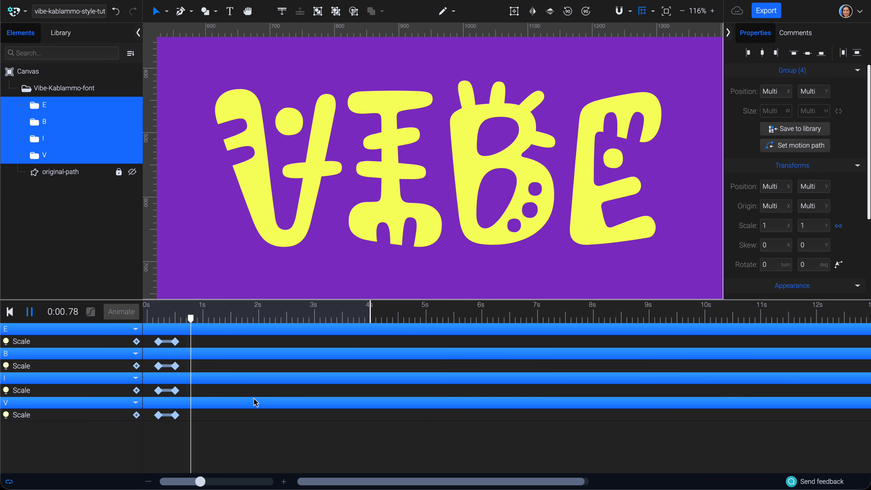
Apply Ease Out Back to all Scale keyframes, adjust its first handle to 0.17, 0.92, and preview the animation.
left_click_drag(181, 329, 156, 431)
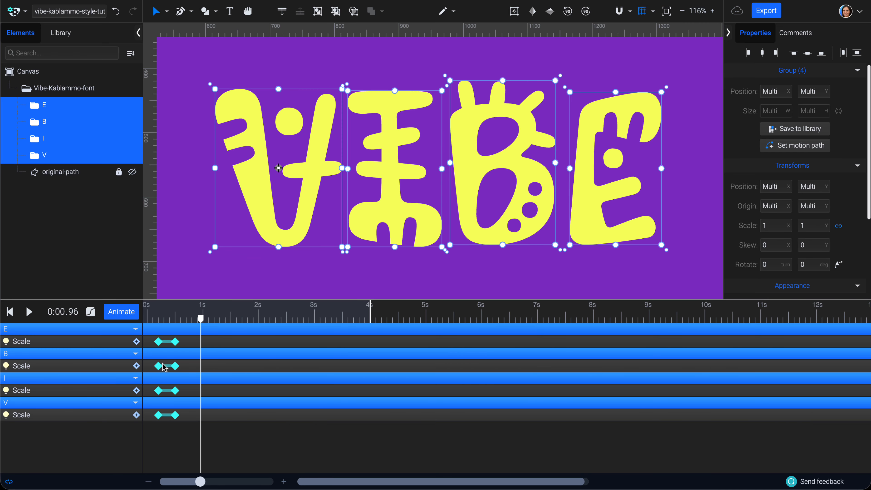
left_click(162, 320)
left_click(91, 312)
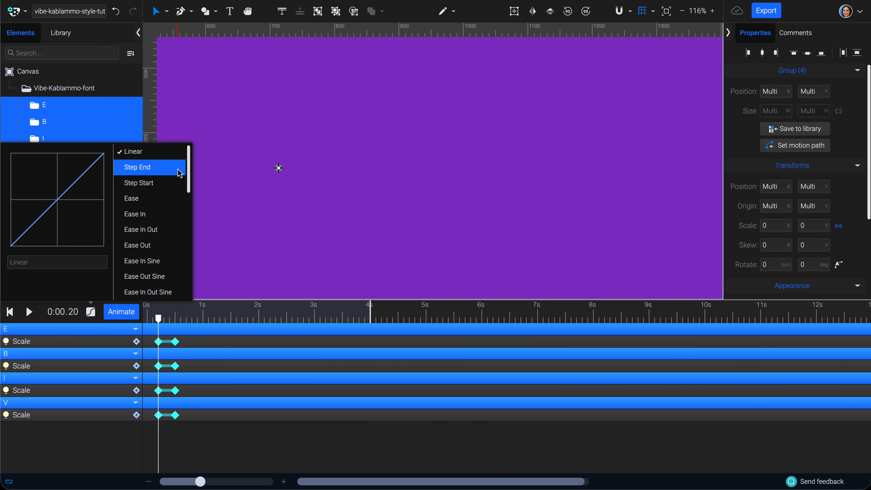
left_click_drag(187, 164, 190, 268)
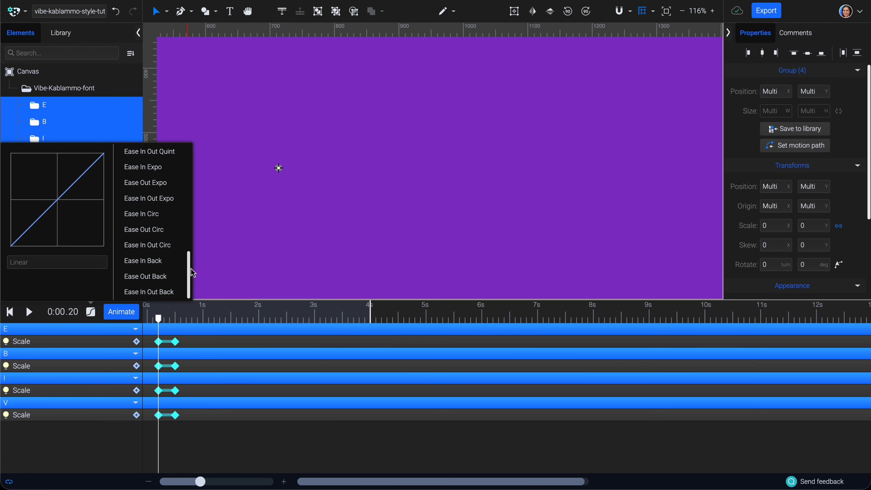
left_click(180, 280)
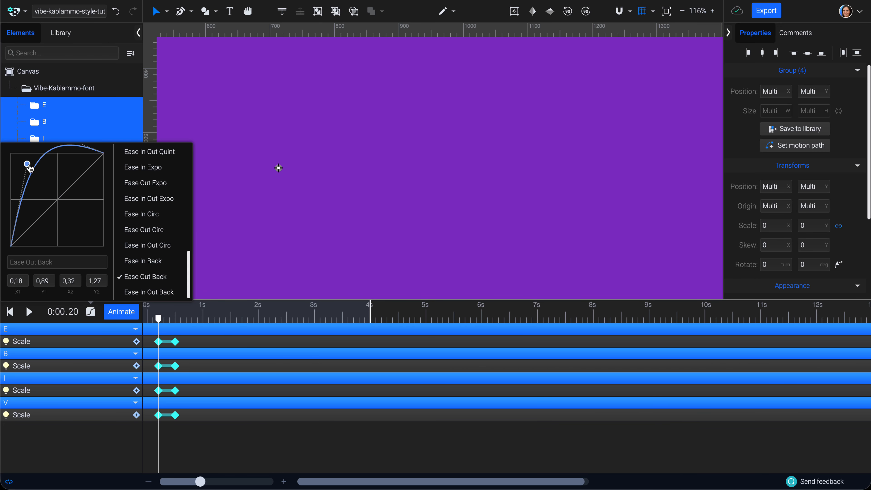
mouse_move(28, 164)
left_mouse_down()
mouse_move(59, 205)
mouse_move(27, 161)
left_mouse_up()
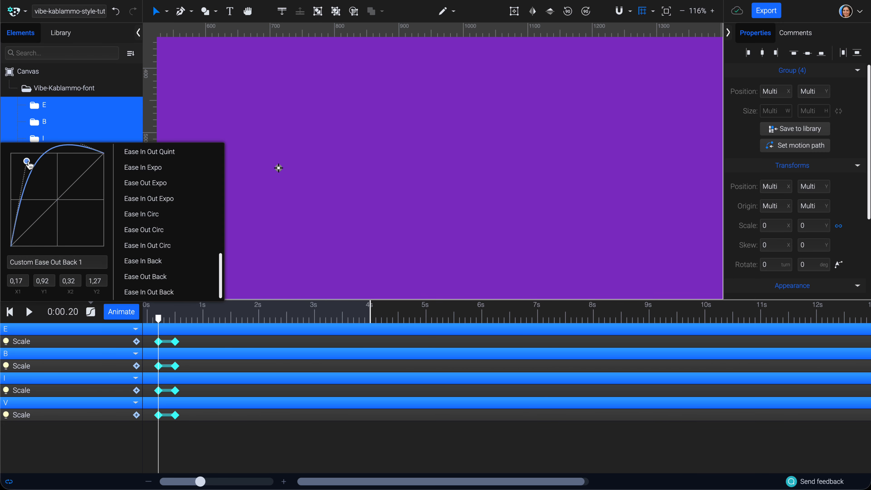
left_click(151, 319)
key("space")
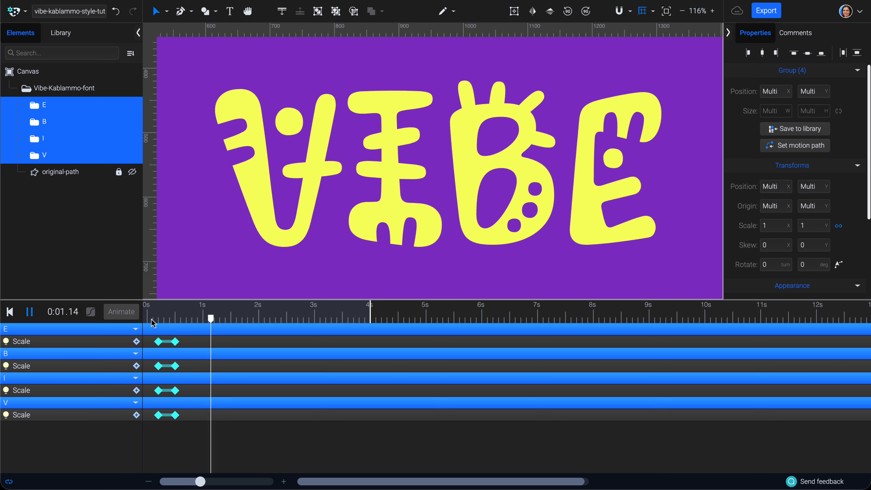
key("space")
Stagger the Scale keyframes so I, B and E start at about 0.35, 0.55 and 0.75 s, and preview the result.
left_click(192, 405)
left_click(168, 391)
left_click_drag(169, 391, 190, 348)
left_click(173, 366)
left_click_drag(150, 328, 171, 393)
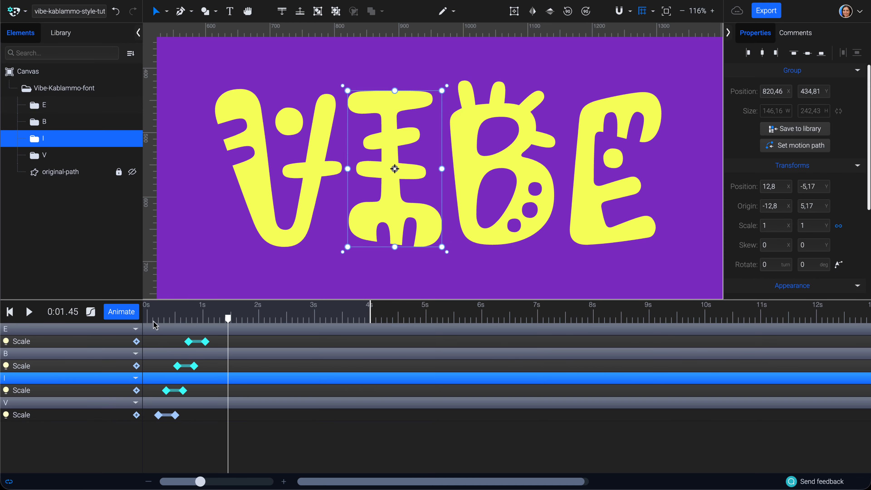
left_click(153, 321)
key("space")
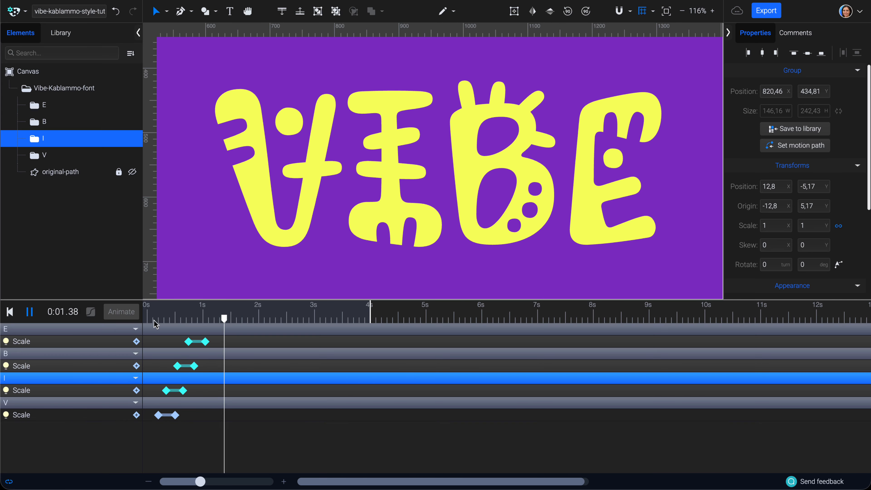
Lengthen the Scale animations of E, B, I and V by moving their end keyframes about 0.2 s later, and preview.
key("space")
left_click(234, 354)
left_click_drag(221, 338, 202, 372)
left_click(194, 367, "shift")
left_click(183, 391, "shift")
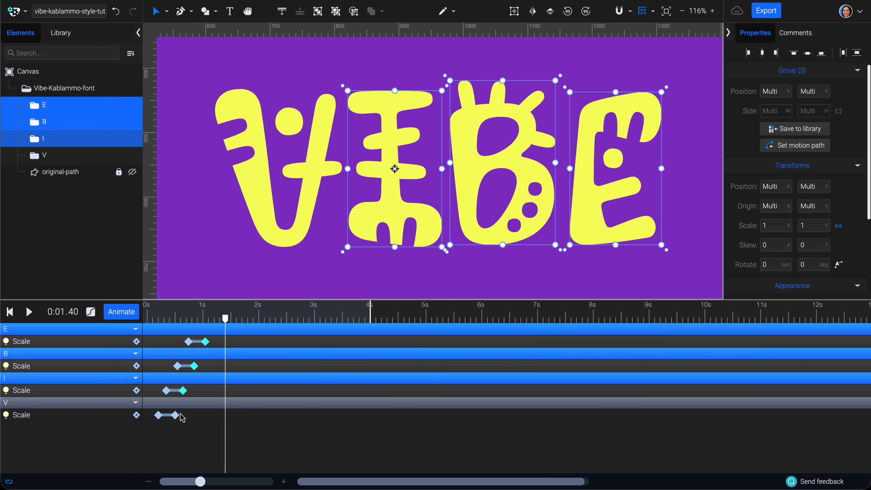
left_click(175, 415, "shift")
left_click_drag(176, 416, 187, 416)
left_click(159, 316)
key("space")
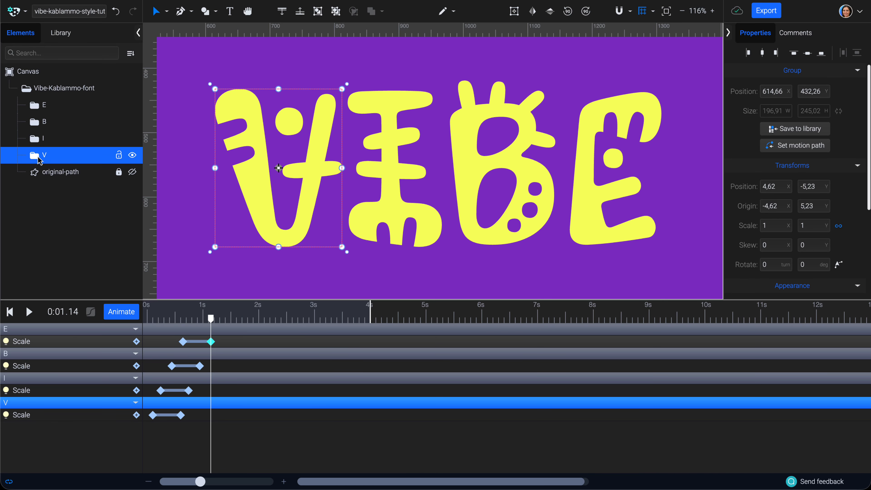
Expand the V group, select parts 1-V to 4-V and add Scale animators at 1.14 s.
left_click(37, 156)
left_click(55, 172)
left_click(71, 220, "shift")
left_click(121, 312)
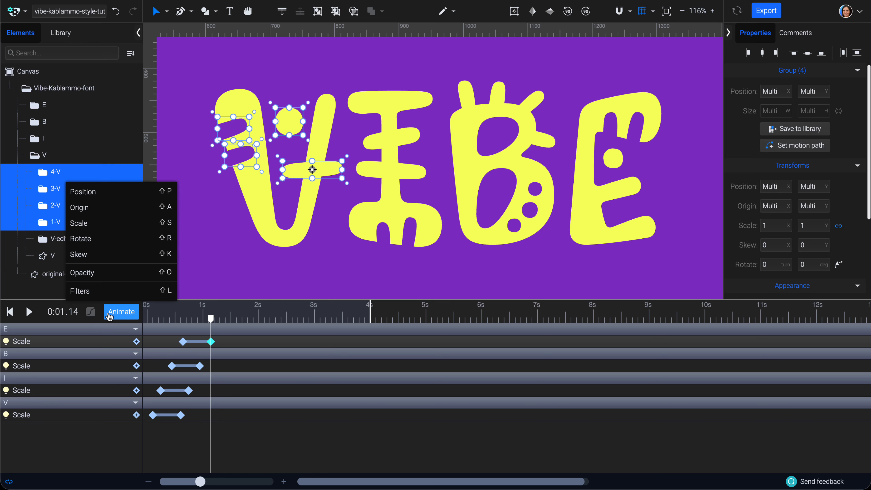
left_click(124, 223)
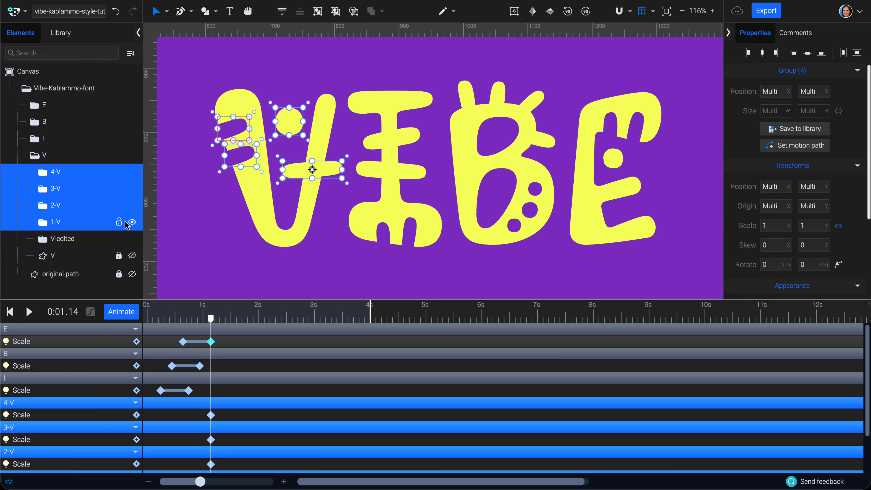
Move the end Scale keyframes of the four V parts to about 1.4 s and set their scale to 0 at 1.14 s.
scroll(208, 401, "down", 3)
left_click_drag(217, 363, 222, 441)
left_click(449, 356, "shift")
left_click(772, 226)
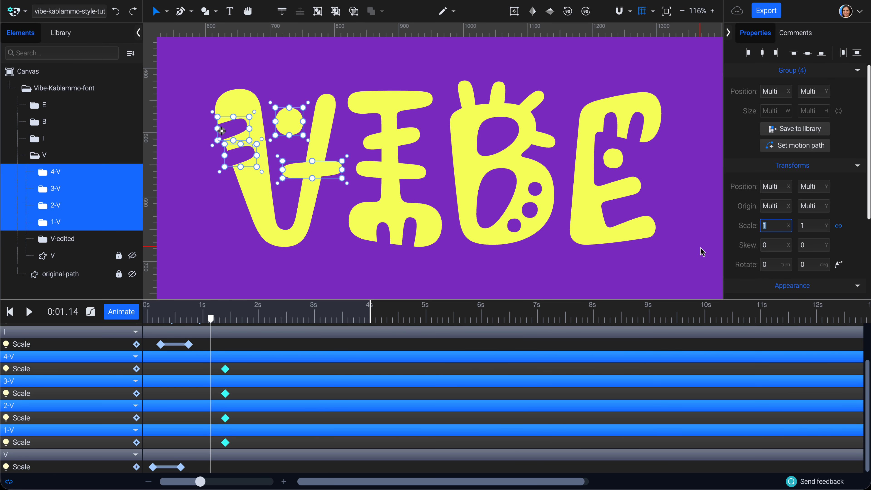
type("0")
key("Return")
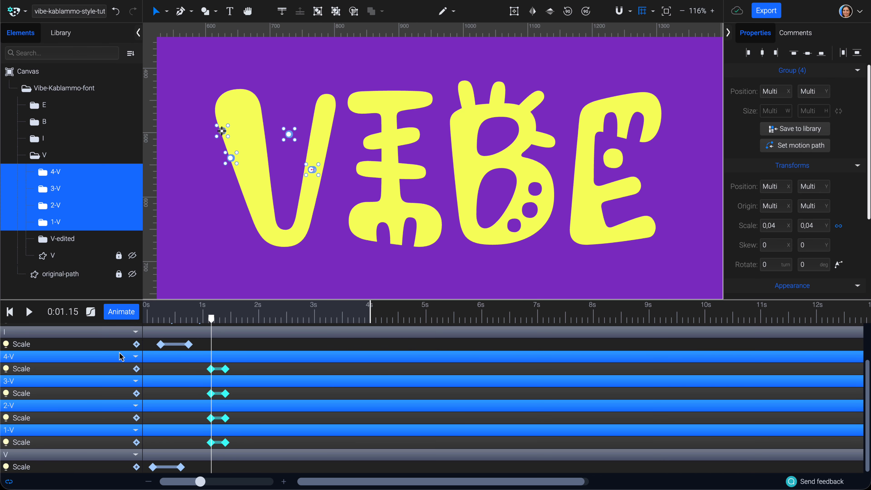
Apply the saved Custom Ease Out Back 1 easing to the V parts' Scale keyframes and rename it Ease-1.
left_click(90, 311)
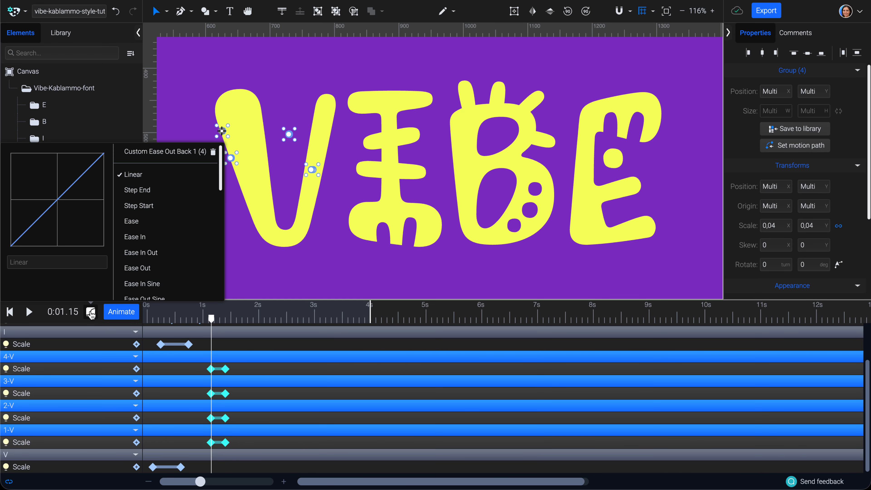
left_click(166, 152)
triple_click(64, 262)
type("Ea")
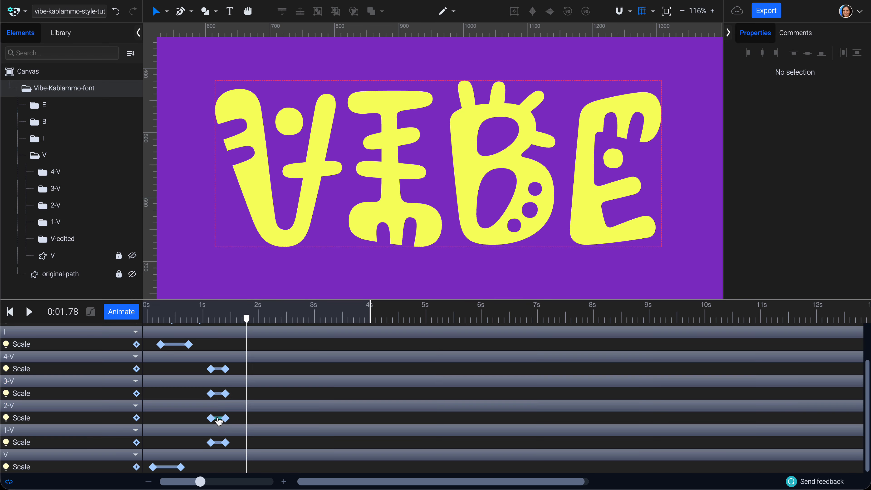
Stagger the Scale keyframes of the V parts so 4-V starts at about 1.75 s, and preview the animation.
left_click_drag(219, 420, 250, 370)
left_click_drag(199, 414, 253, 370)
left_click(202, 318)
key("space")
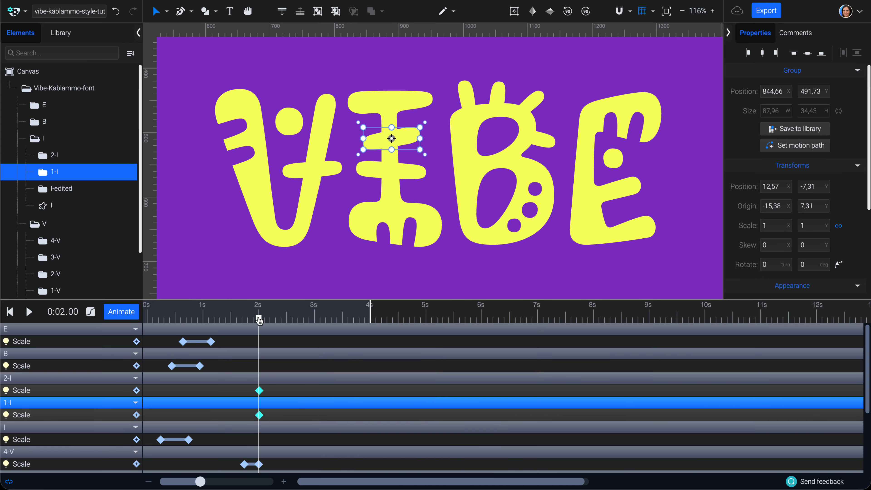
Move the playhead back to about 1.75 s, at the start of 4-V's Scale animation.
left_click_drag(258, 321, 244, 322)
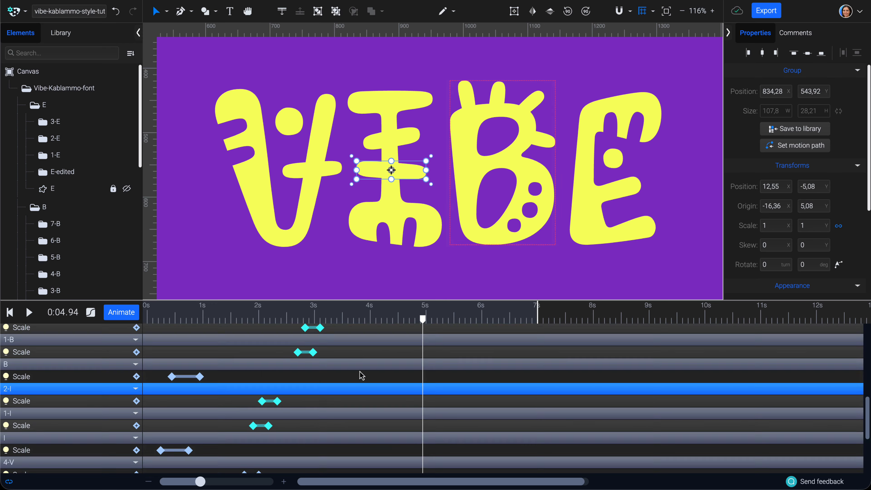
Add a Rotate animation to crossbar 2-I, from -15.47° at 4.23 s to 0° at about 4.5 s.
scroll(360, 375, "up", 5)
left_click(384, 342)
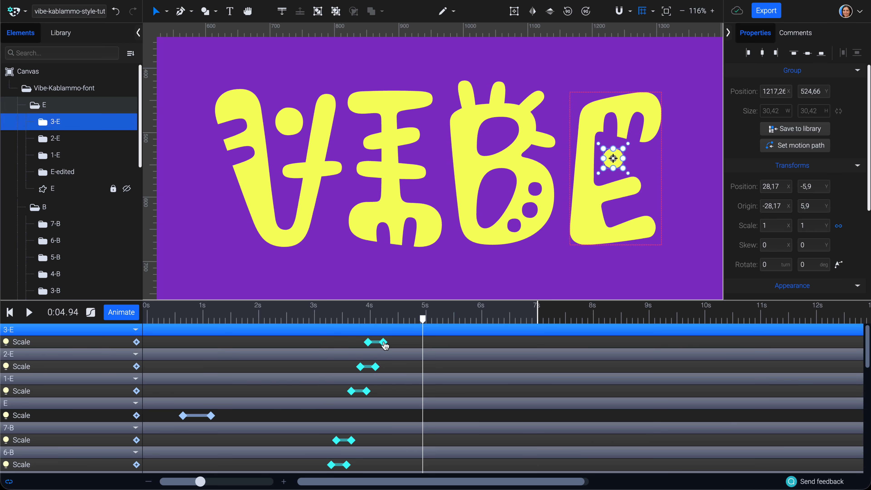
left_click(384, 342)
left_click(411, 174)
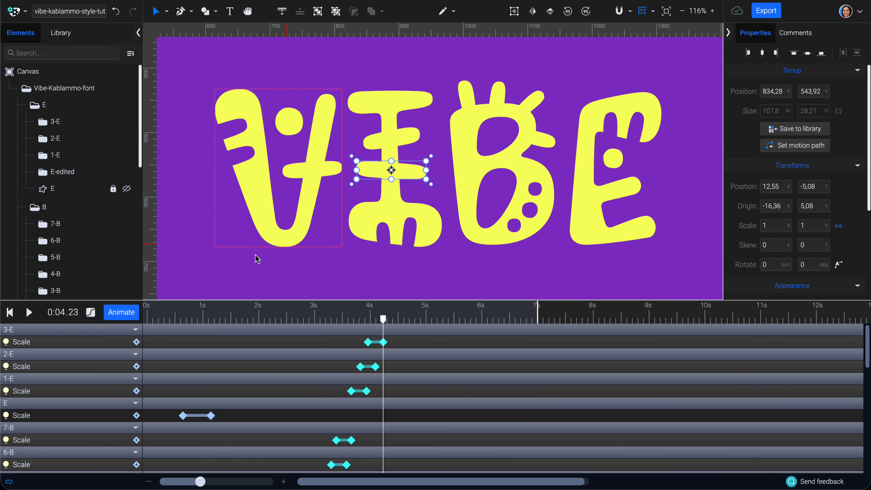
left_click(121, 312)
left_click(127, 239)
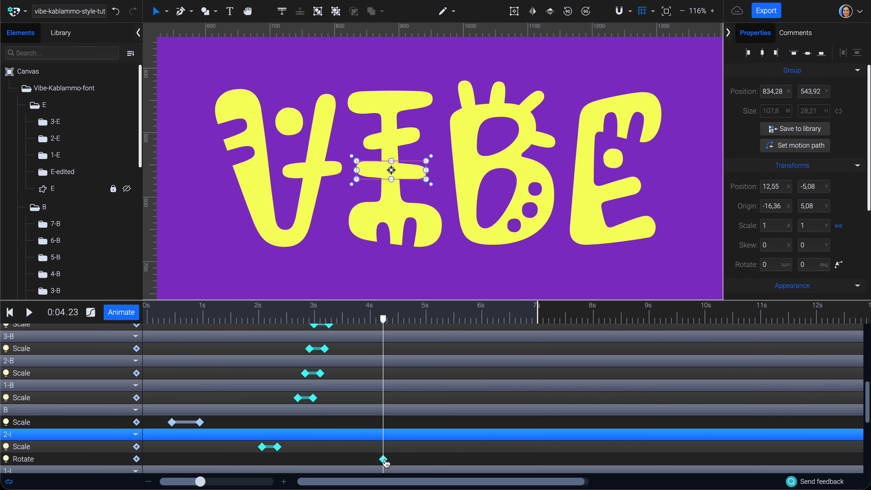
left_click_drag(385, 462, 400, 461)
left_click_drag(432, 185, 433, 174)
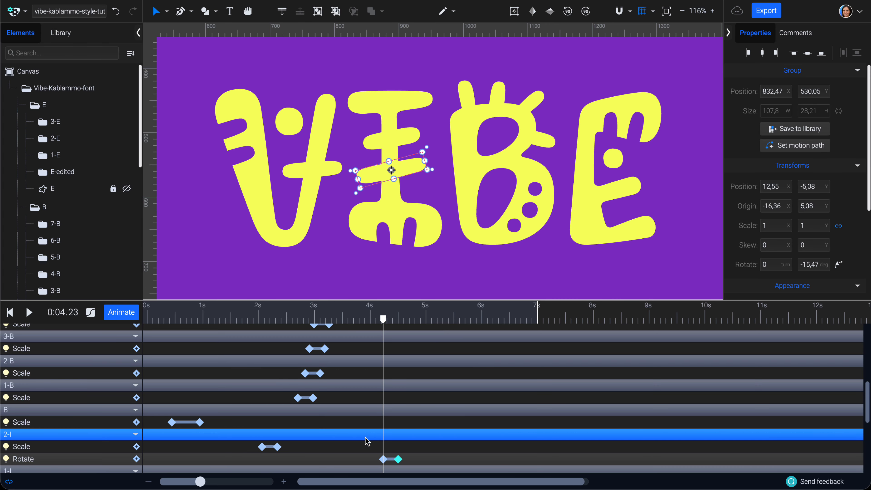
Apply the Ease-1 easing to 2-I's Rotate keyframes and preview the animation from about 3.4 s.
left_click(88, 314)
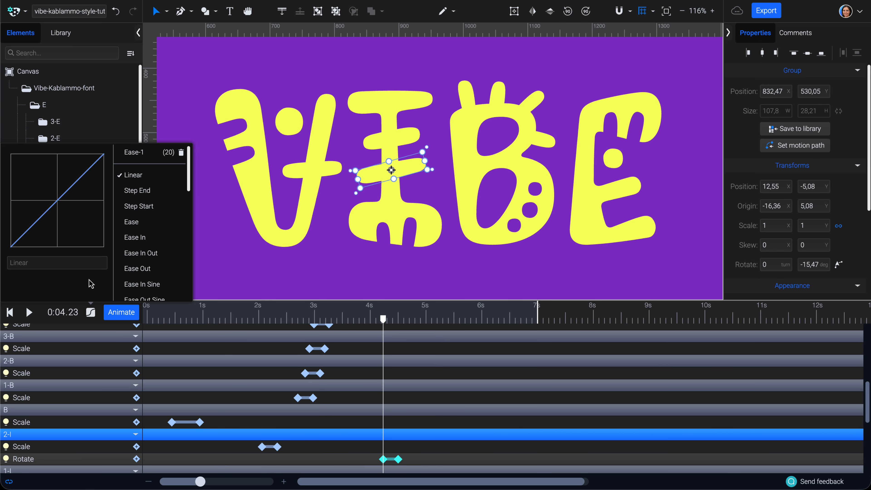
left_click(123, 159)
left_click(334, 313)
key("space")
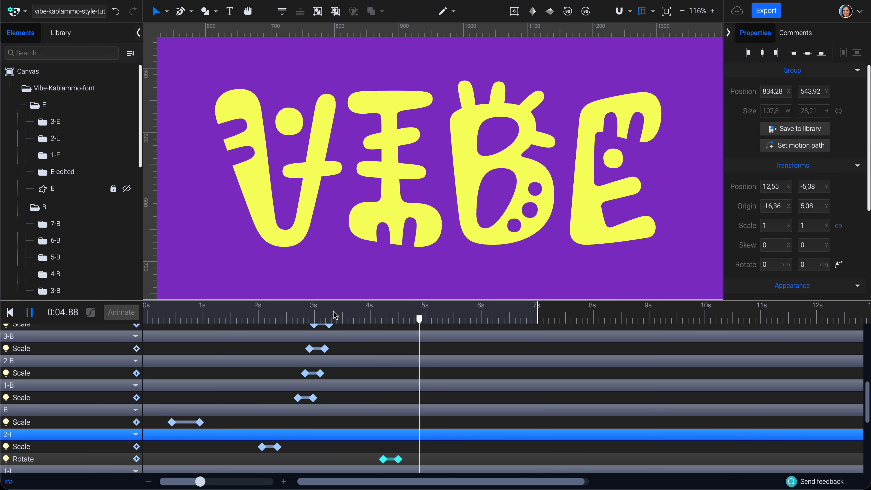
key("space")
Shorten the animation duration to 5 s and return the playhead to the start.
left_click_drag(539, 311, 455, 327)
left_click_drag(455, 327, 426, 326)
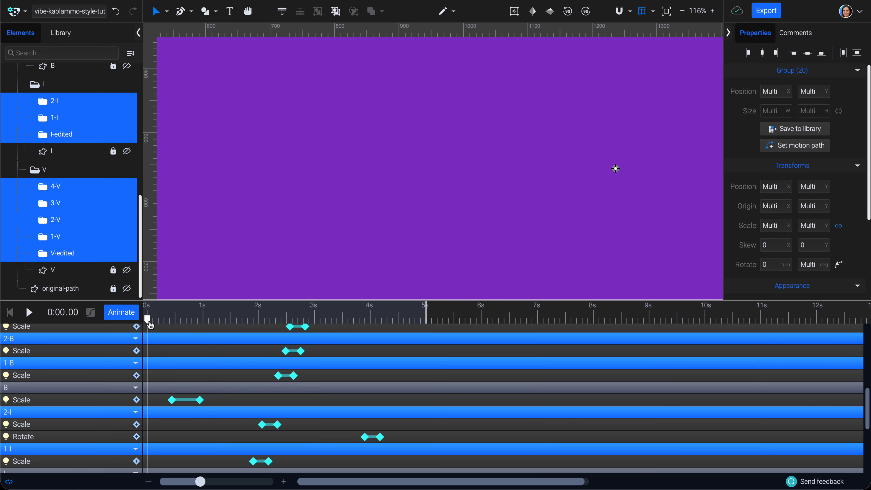
mouse_move(149, 325)
left_mouse_down()
mouse_move(413, 346)
mouse_move(148, 354)
left_mouse_up()
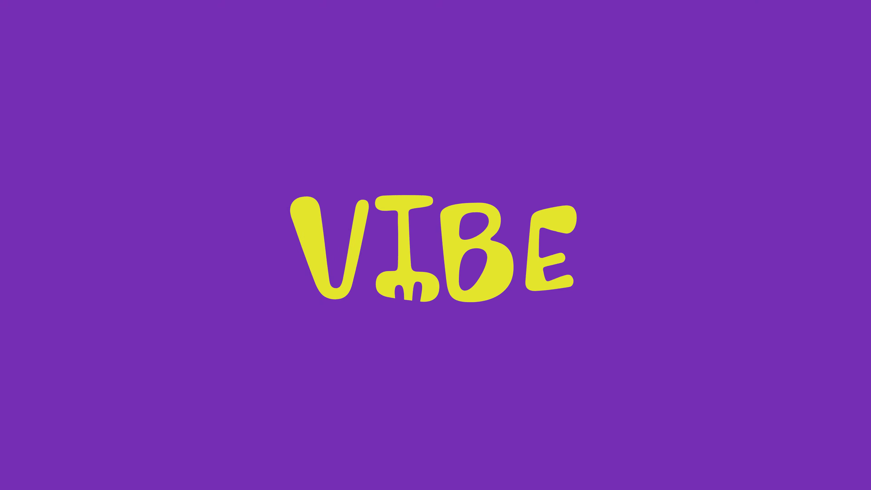